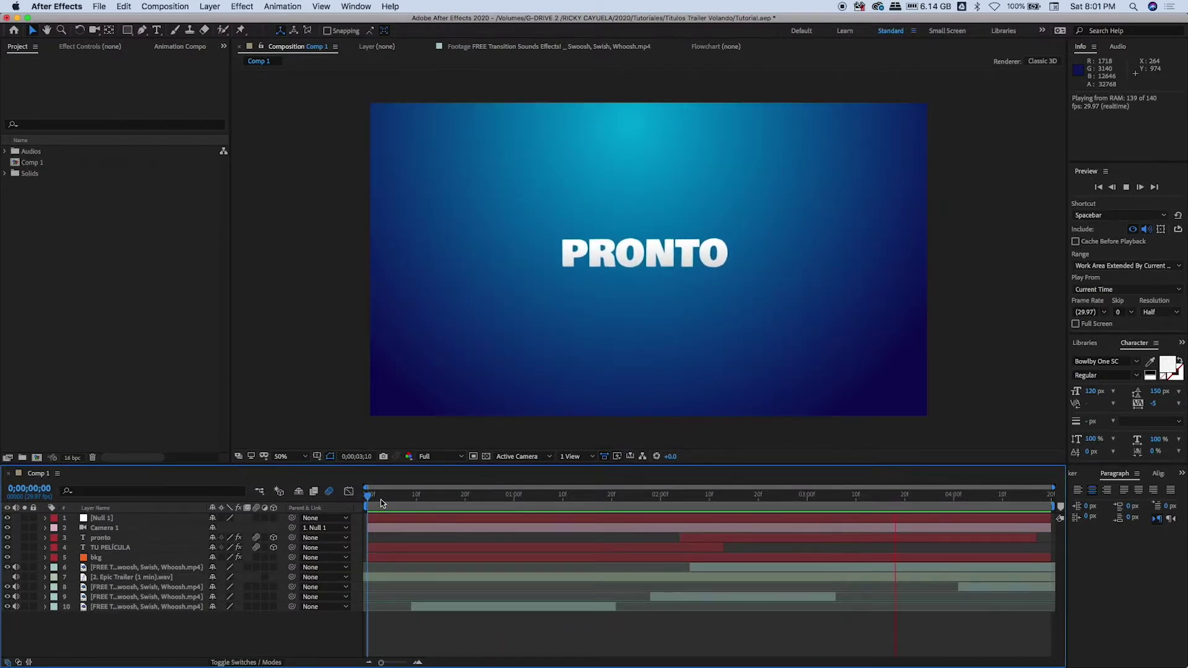
- Stop the Comp 1 trailer preview on the TU PELÍCULA title
key(space)
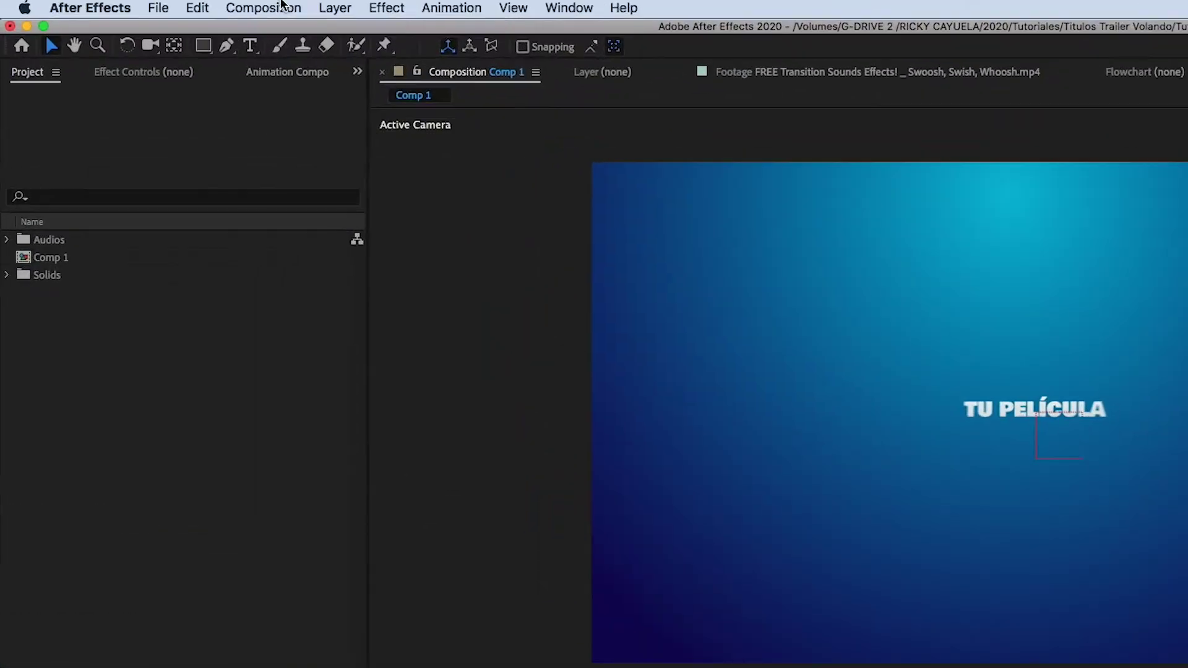
- Create a new composition with a 5-second duration
click(174, 6)
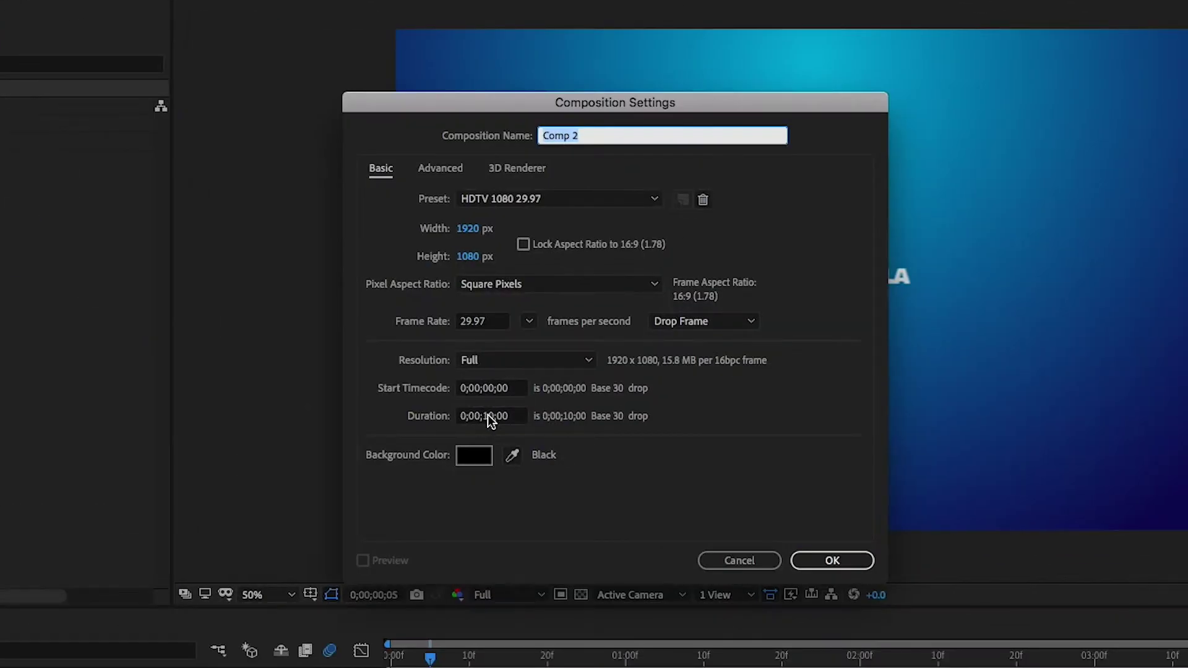
click(489, 415)
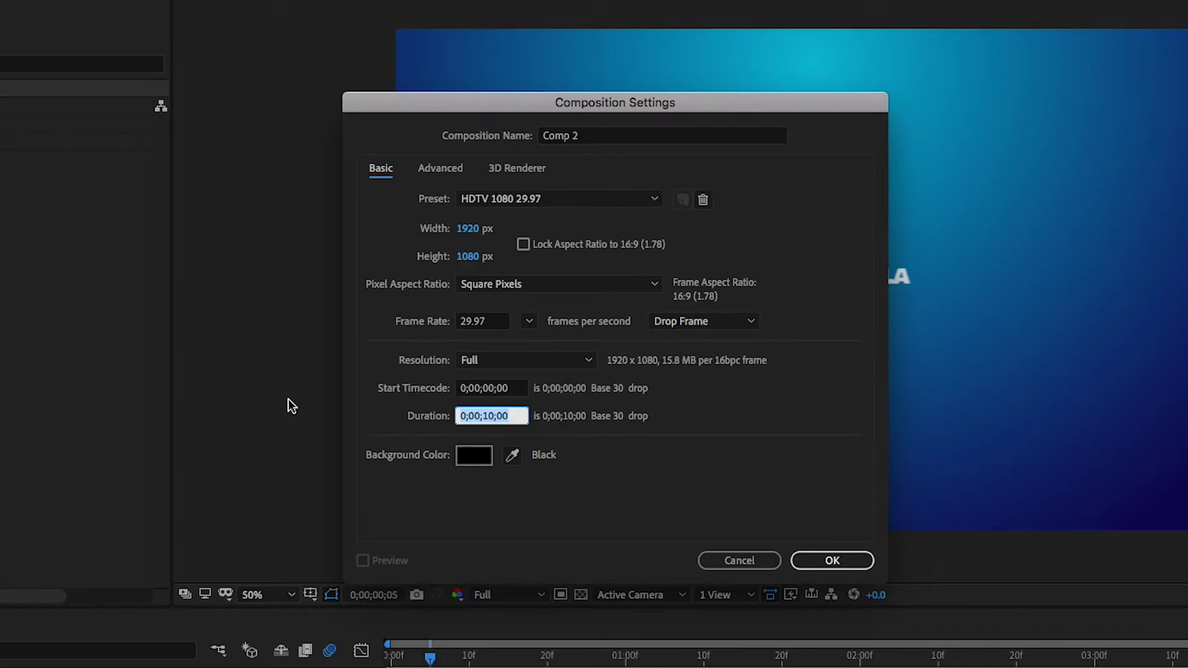
text(500)
key(Return)
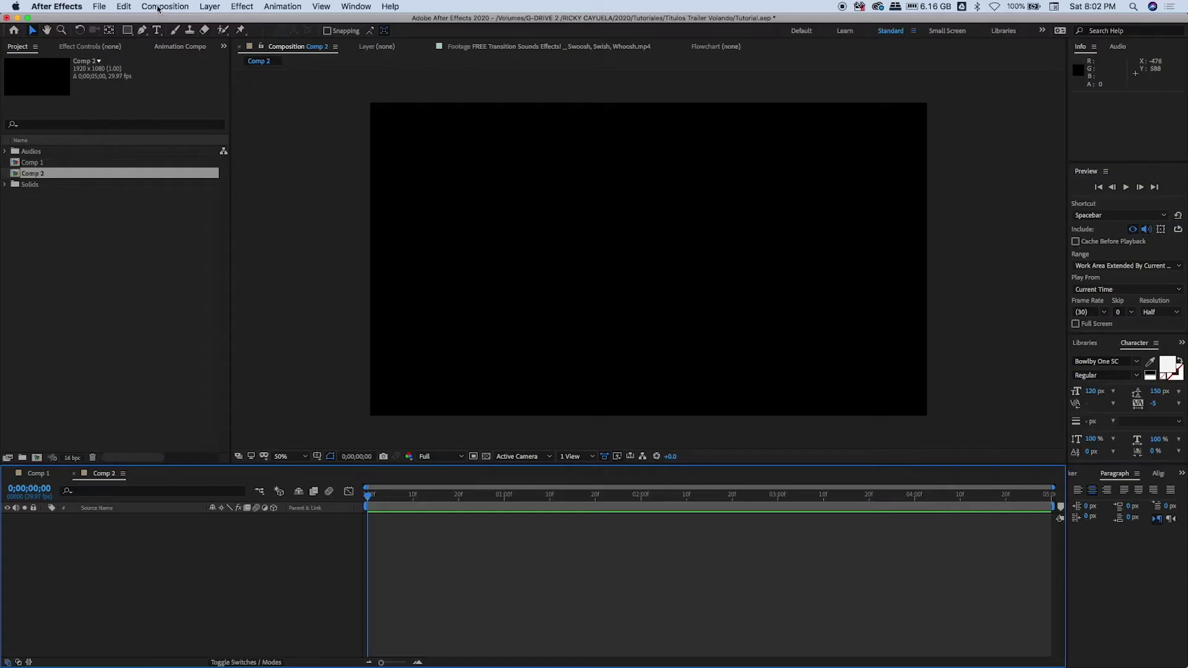
- Type 'tu película' as a text layer and move it to the frame centre
click(155, 31)
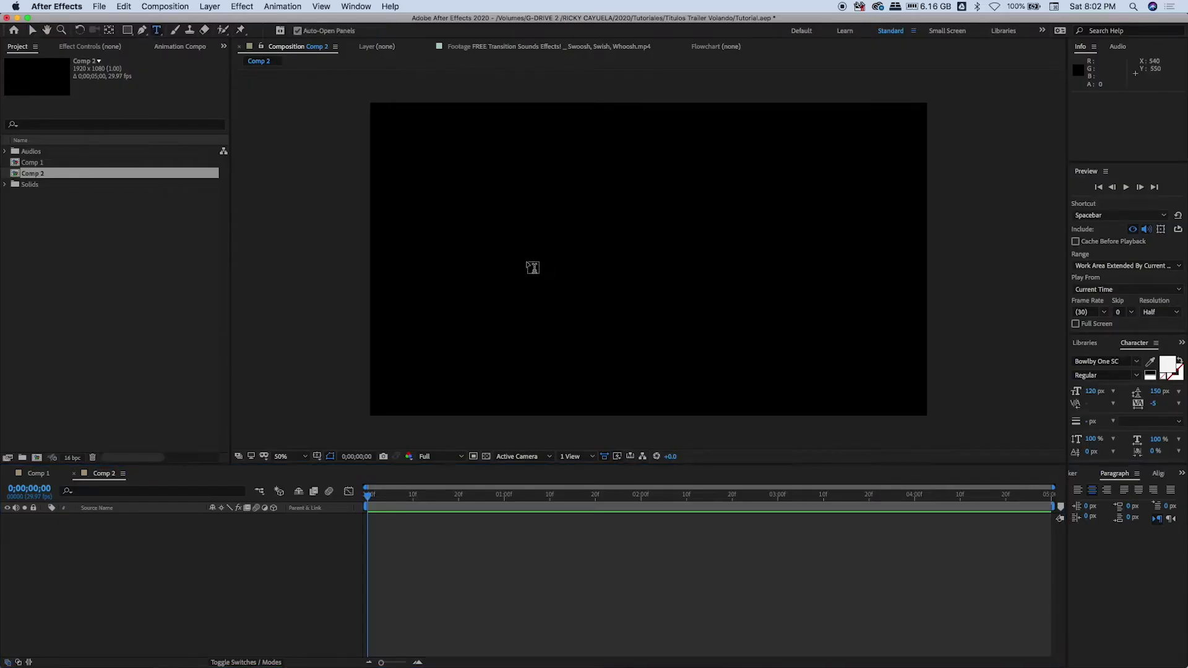
click(527, 261)
text(tu película)
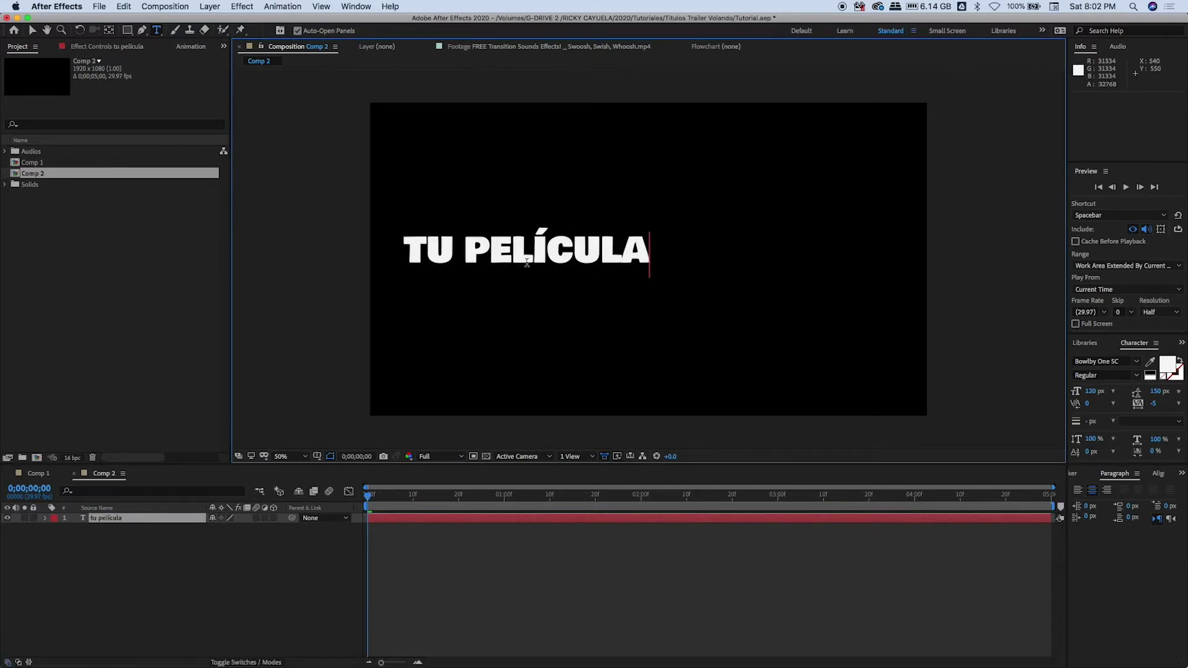
click(32, 32)
drag(471, 251, 593, 257)
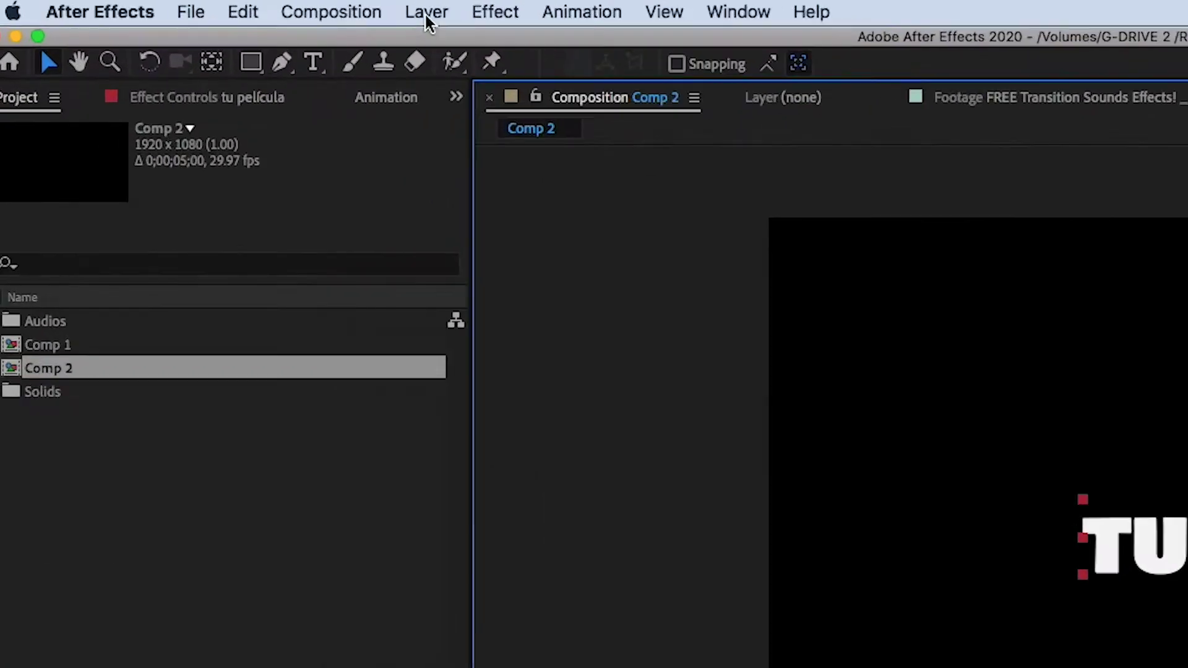
click(209, 7)
mouse_move(312, 20)
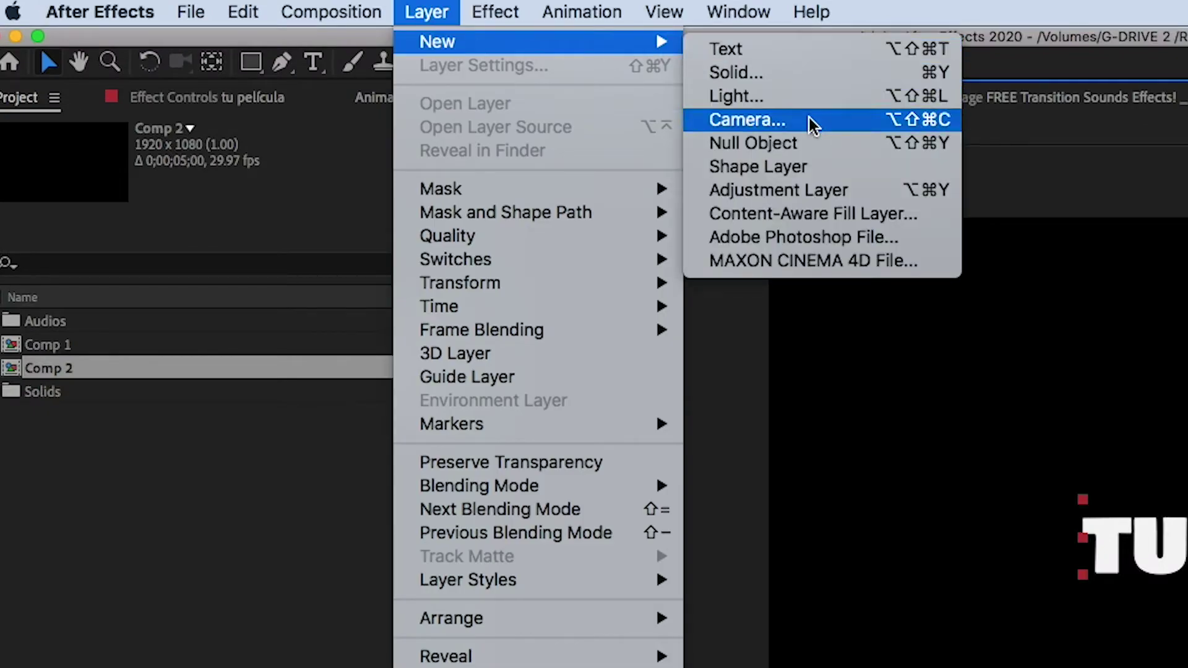
- Add Camera 1 with the 35mm lens preset and select the title layer
click(863, 120)
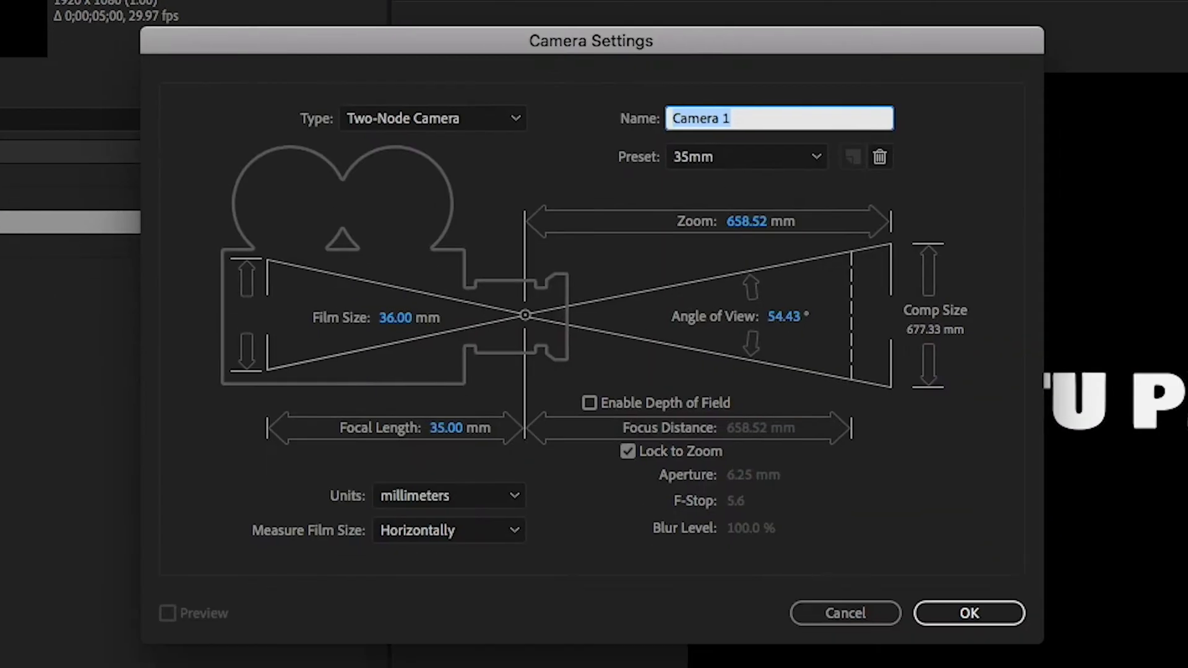
click(742, 162)
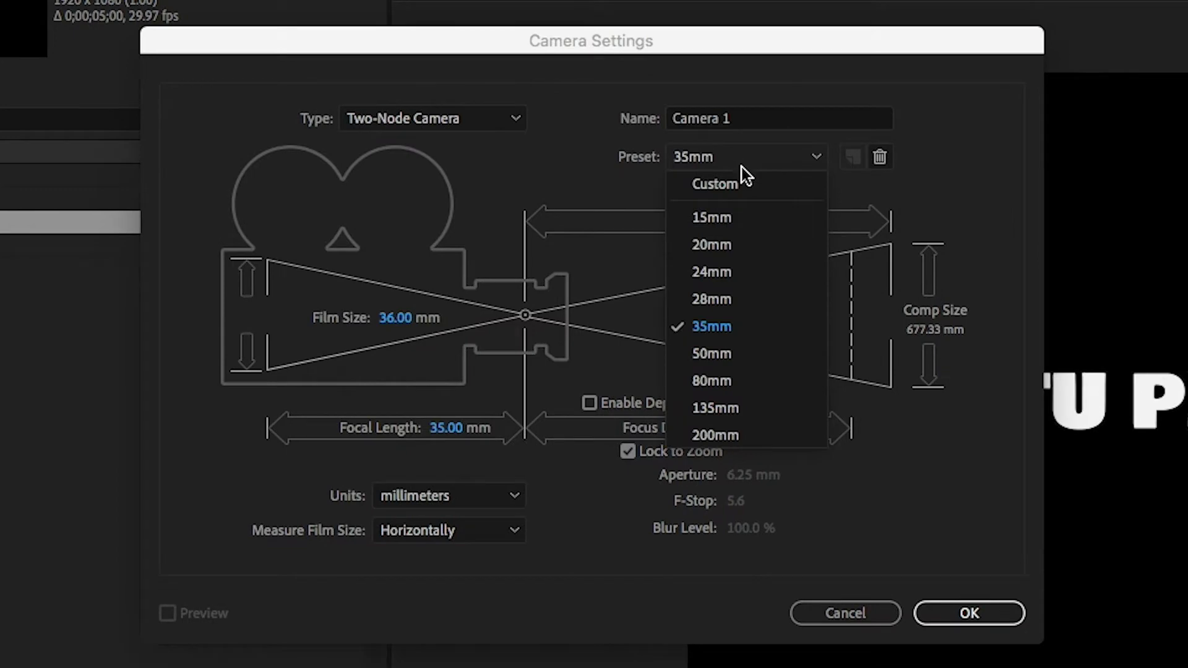
click(751, 329)
click(942, 619)
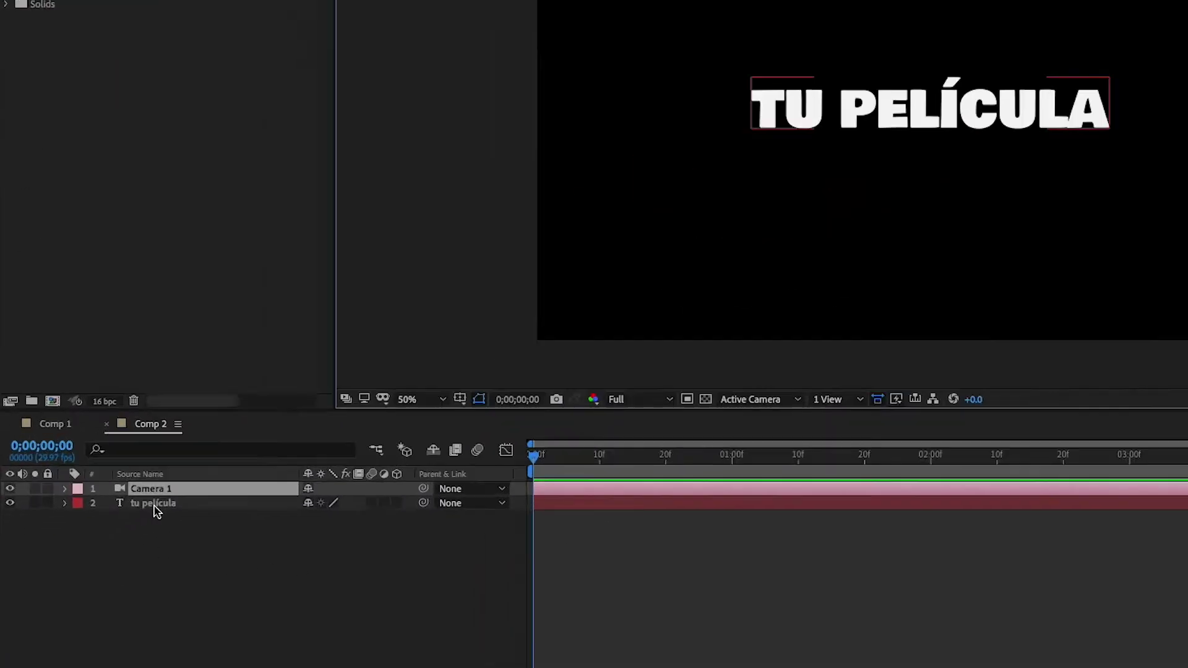
click(106, 529)
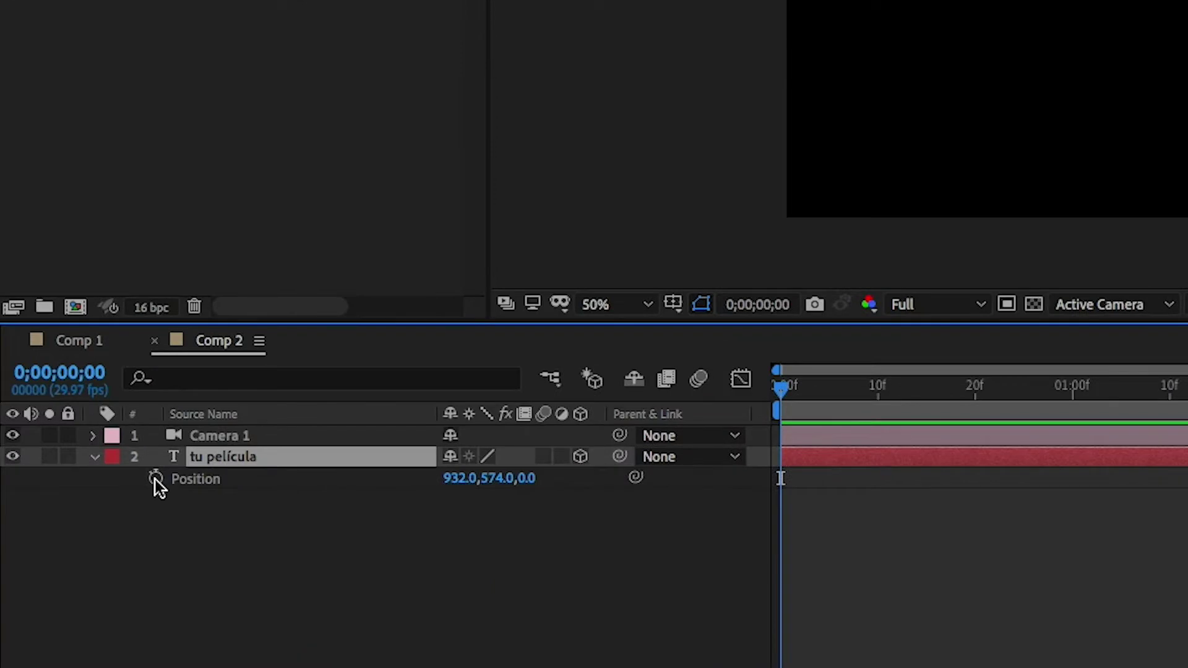
- Keyframe the title's Position at frame 0 with Z set to 5700
click(155, 479)
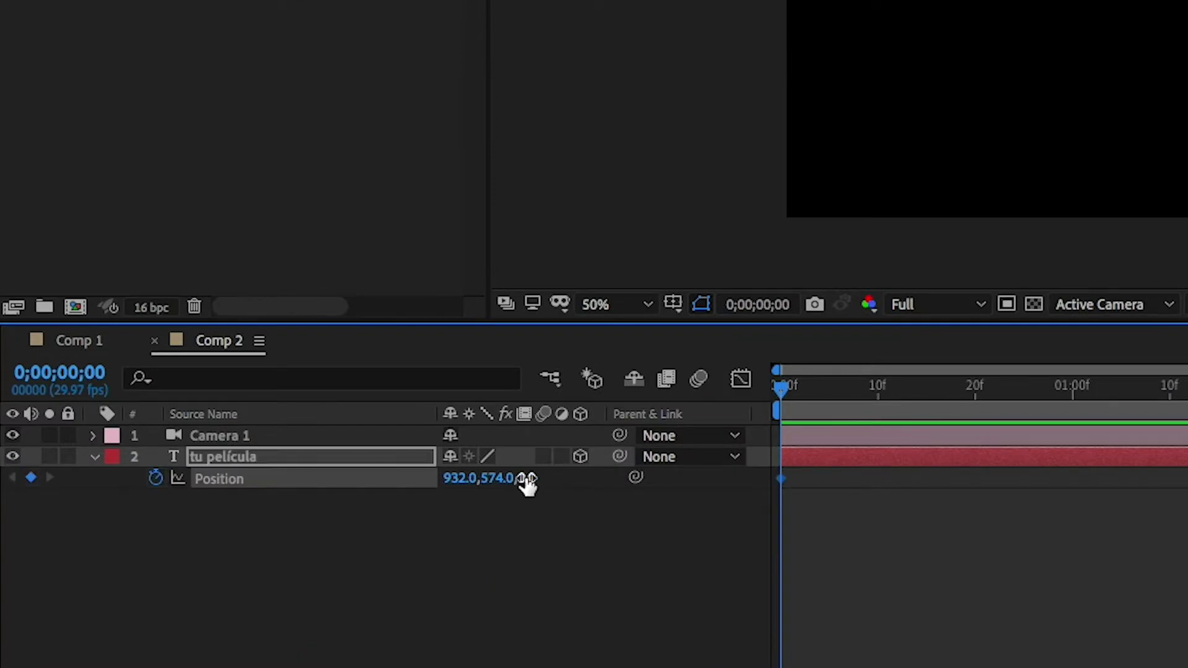
mouse_move(525, 478)
mouse_down()
mouse_move(512, 479)
mouse_move(503, 558)
mouse_move(898, 584)
mouse_move(610, 578)
mouse_up()
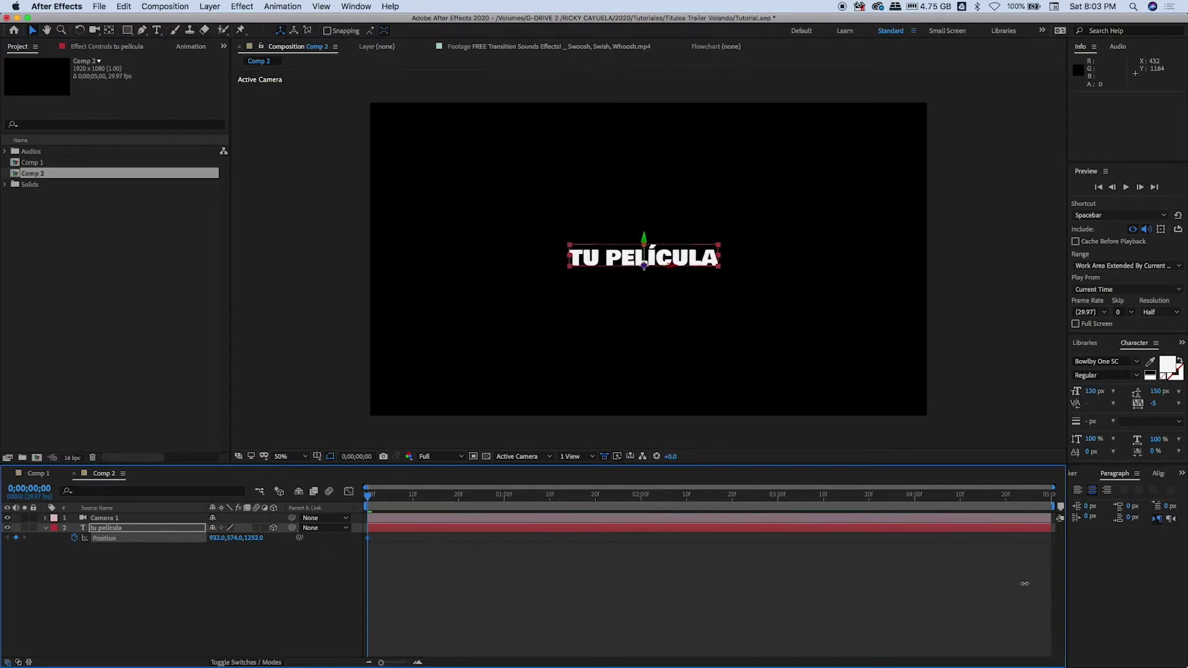
drag(251, 538, 618, 550)
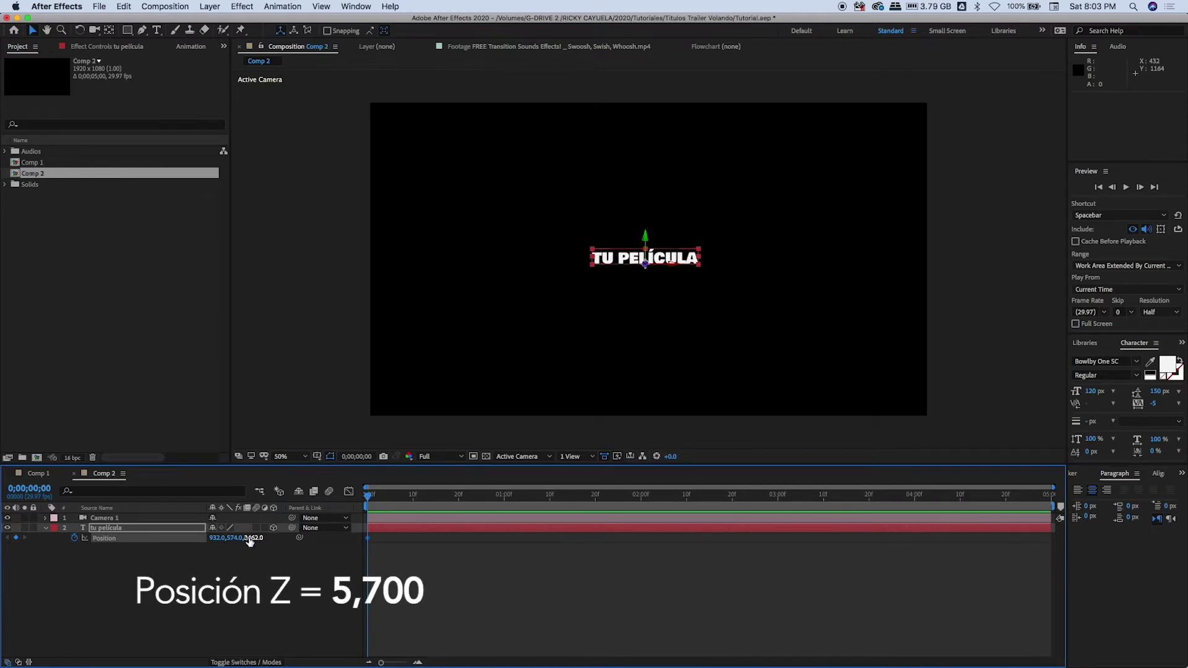
drag(250, 542, 244, 545)
text(00)
key(Return)
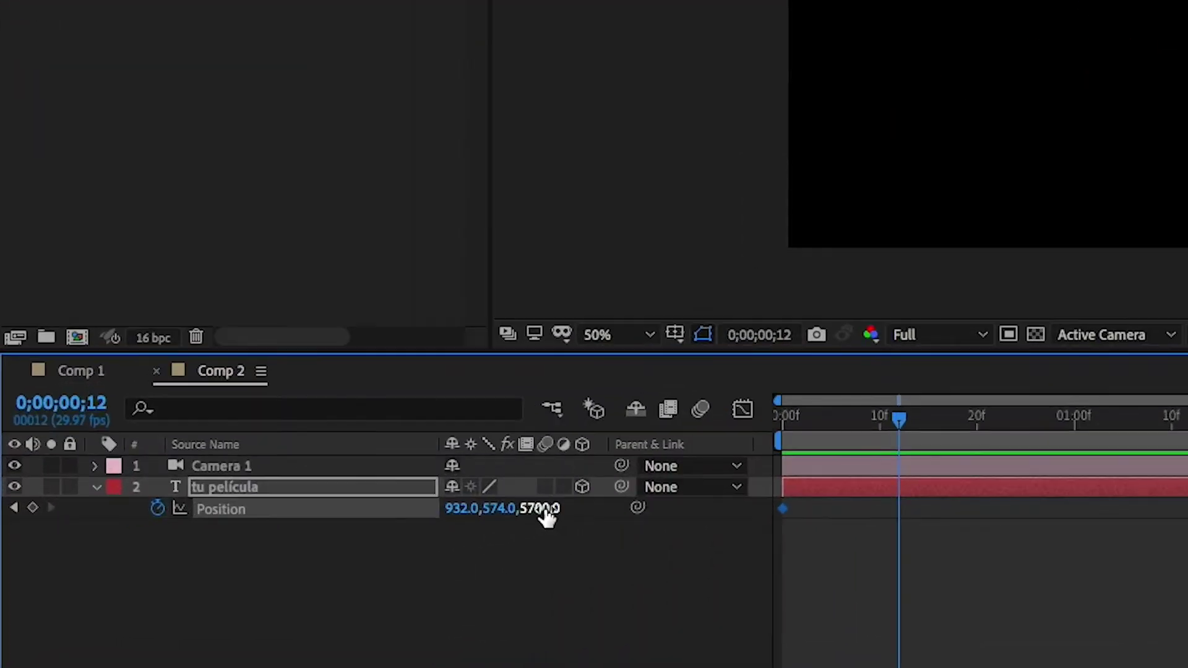
- Key Position Z to 0 at frame 12 so the title lands at 932,574,0
click(254, 538)
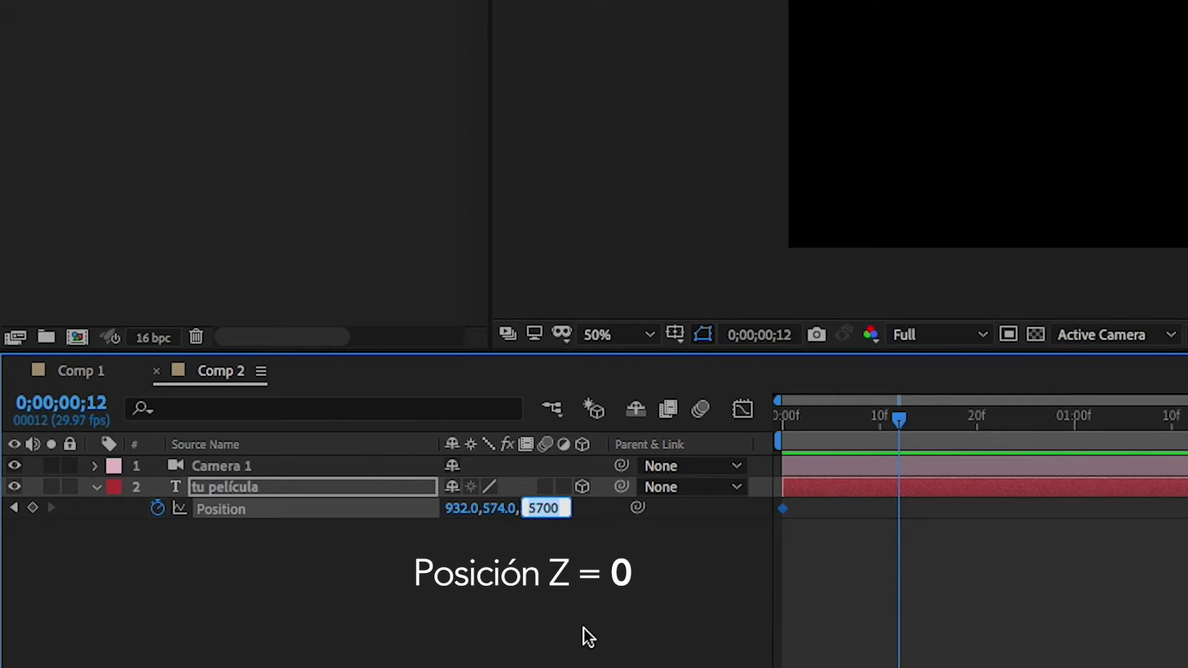
text(0)
key(Return)
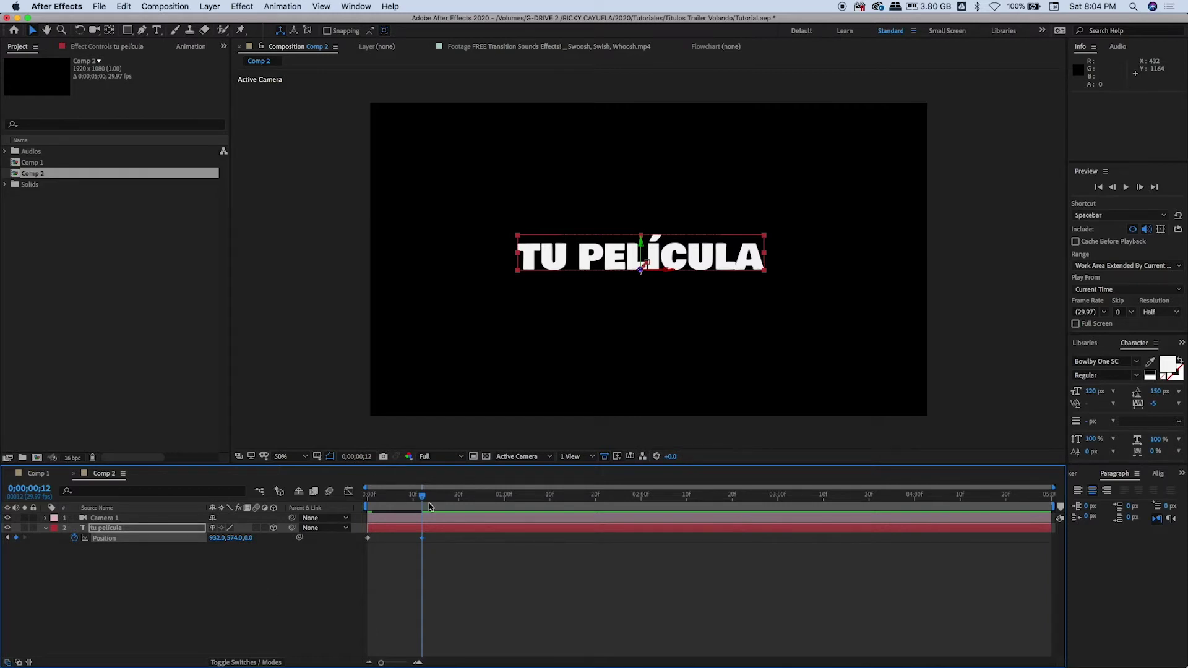
drag(421, 492, 483, 496)
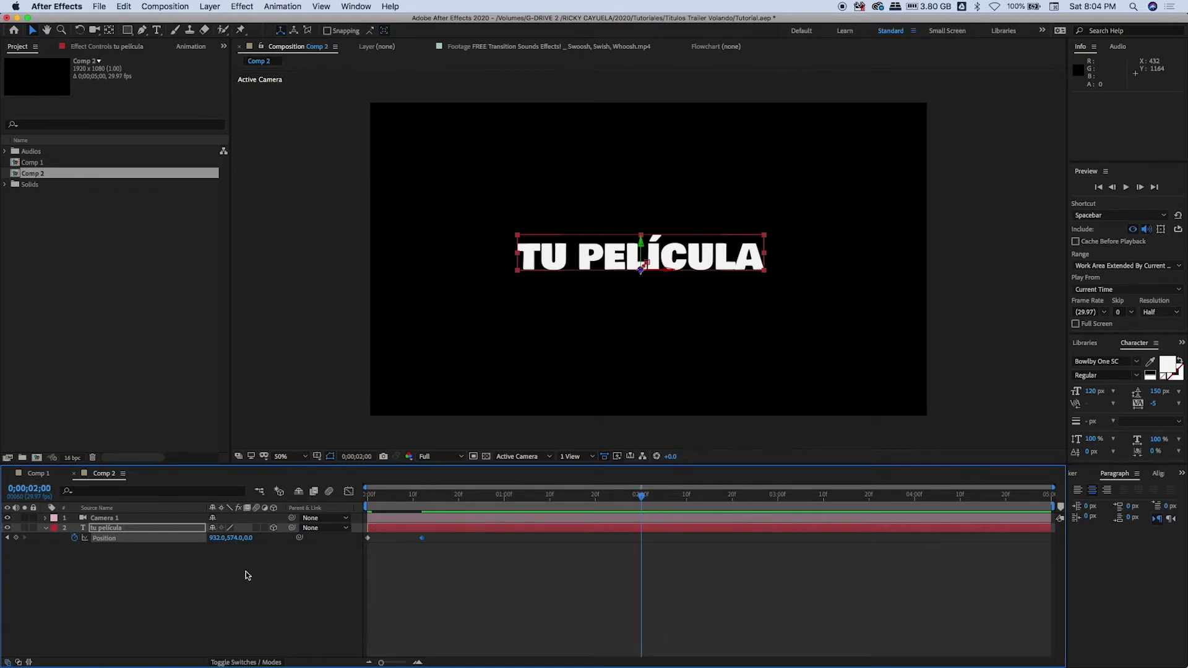
- Key Position Z at -150 for 2;00 and about -1872 for 2;12, then preview
text(-150)
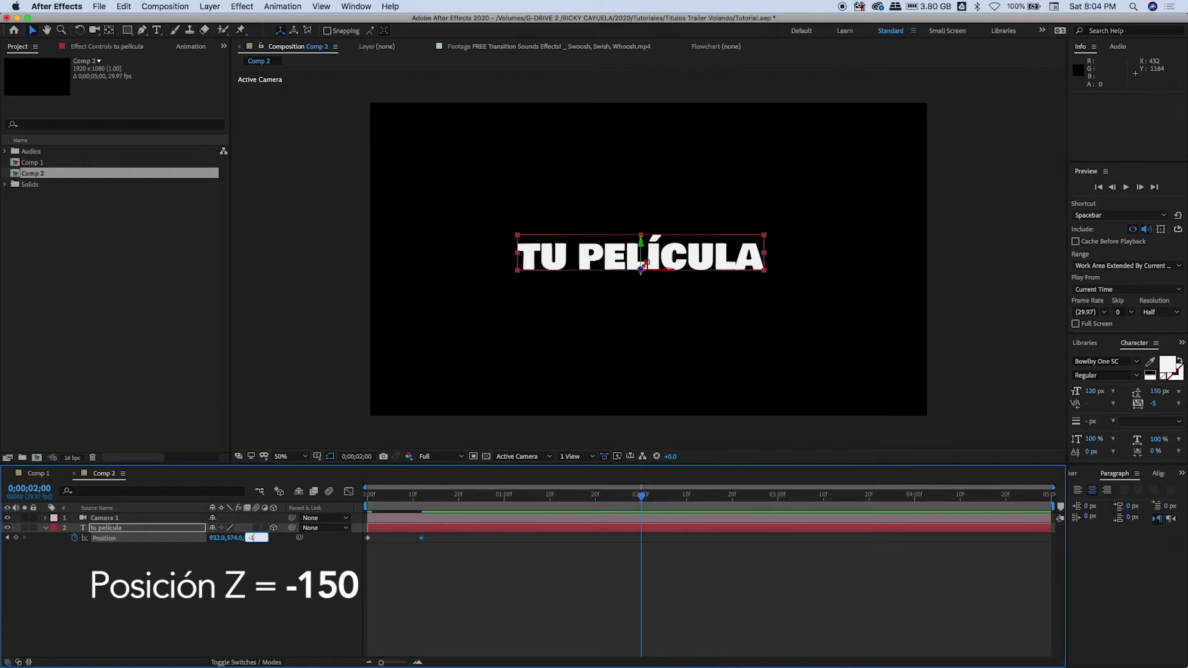
key(Return)
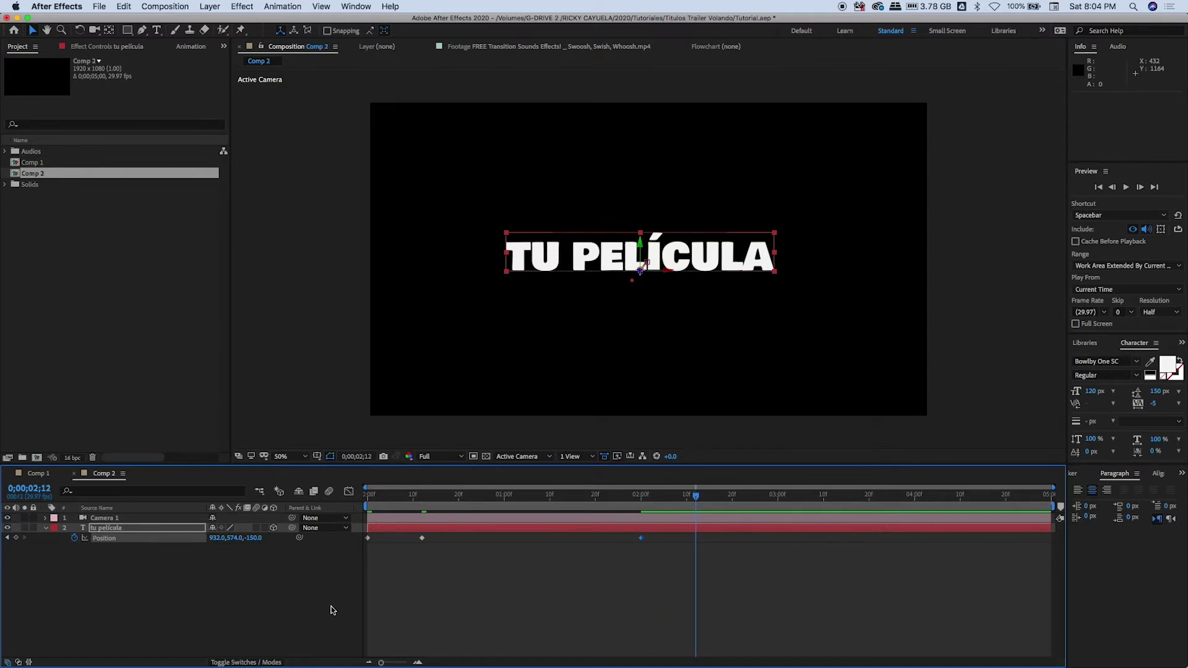
mouse_move(255, 540)
mouse_down()
mouse_move(141, 532)
mouse_move(176, 535)
mouse_up()
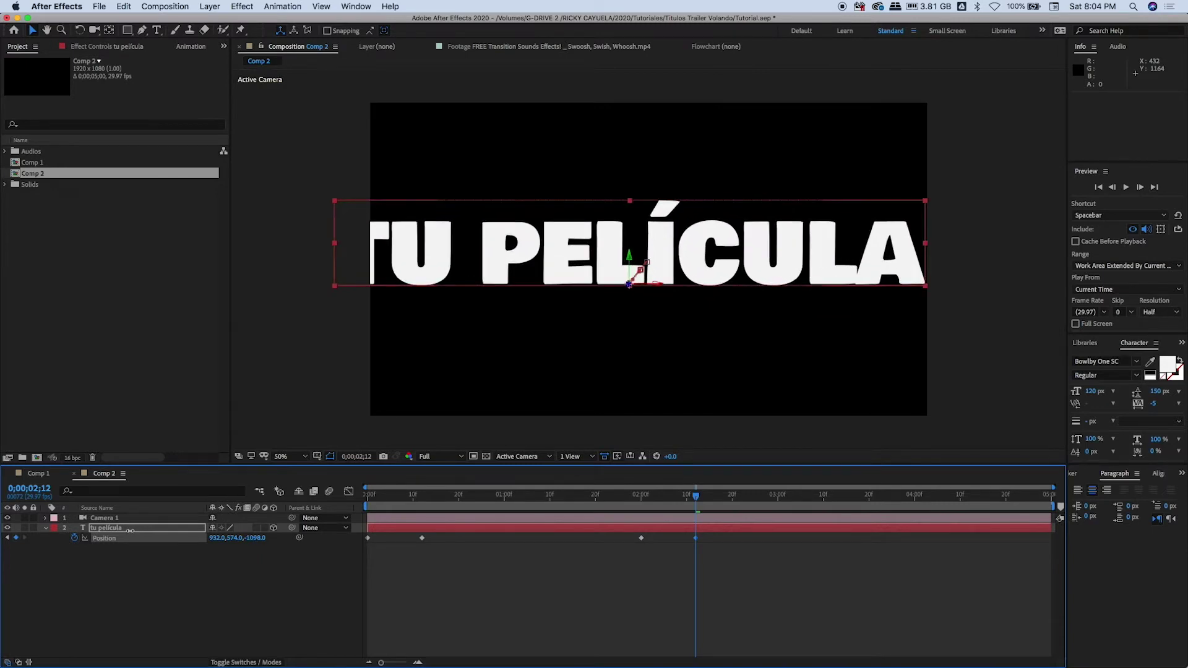
drag(259, 540, 220, 540)
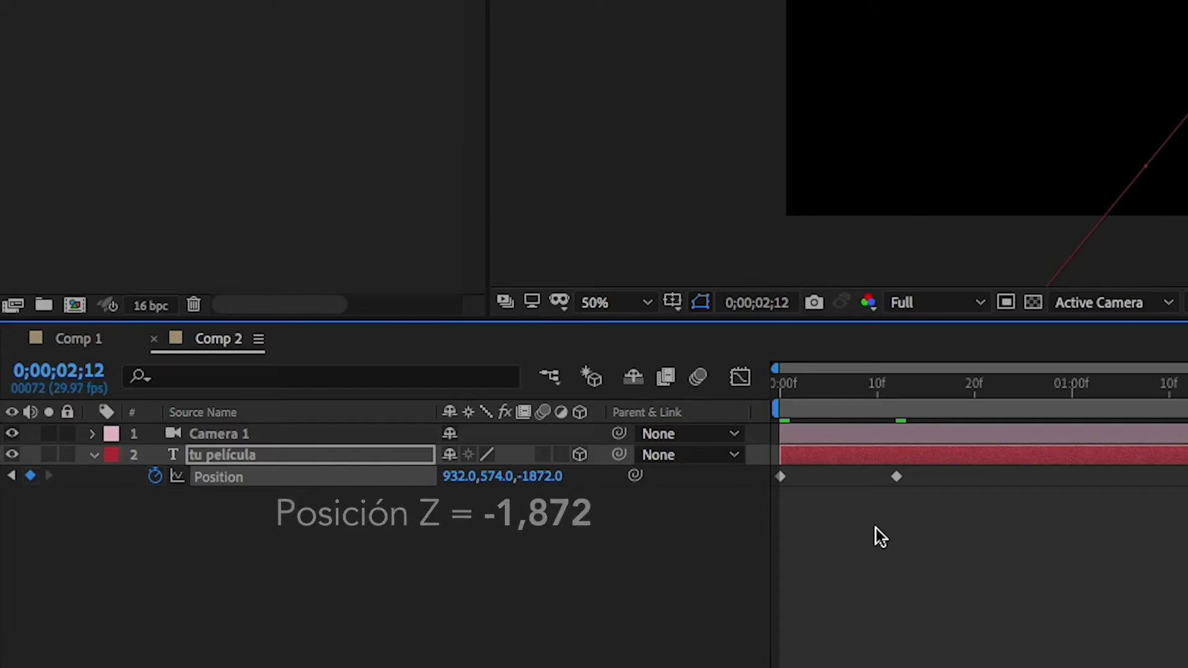
key(space)
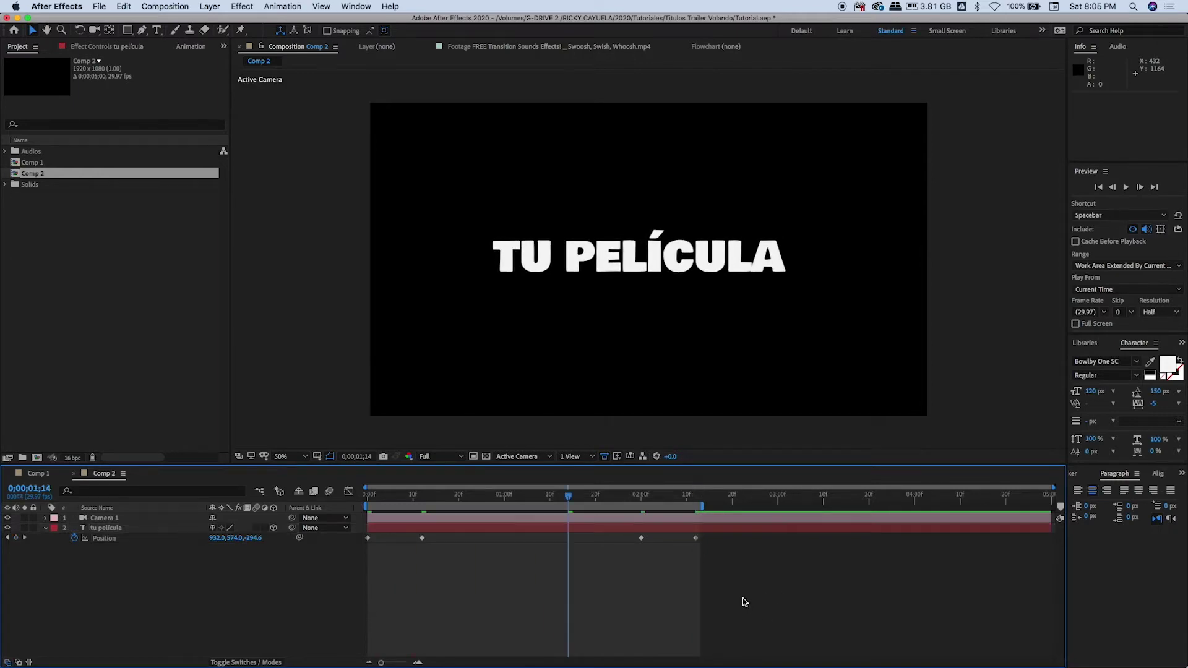
- Give all four Position keyframes Linear spatial interpolation and preview the straight fly-through
drag(745, 599, 382, 531)
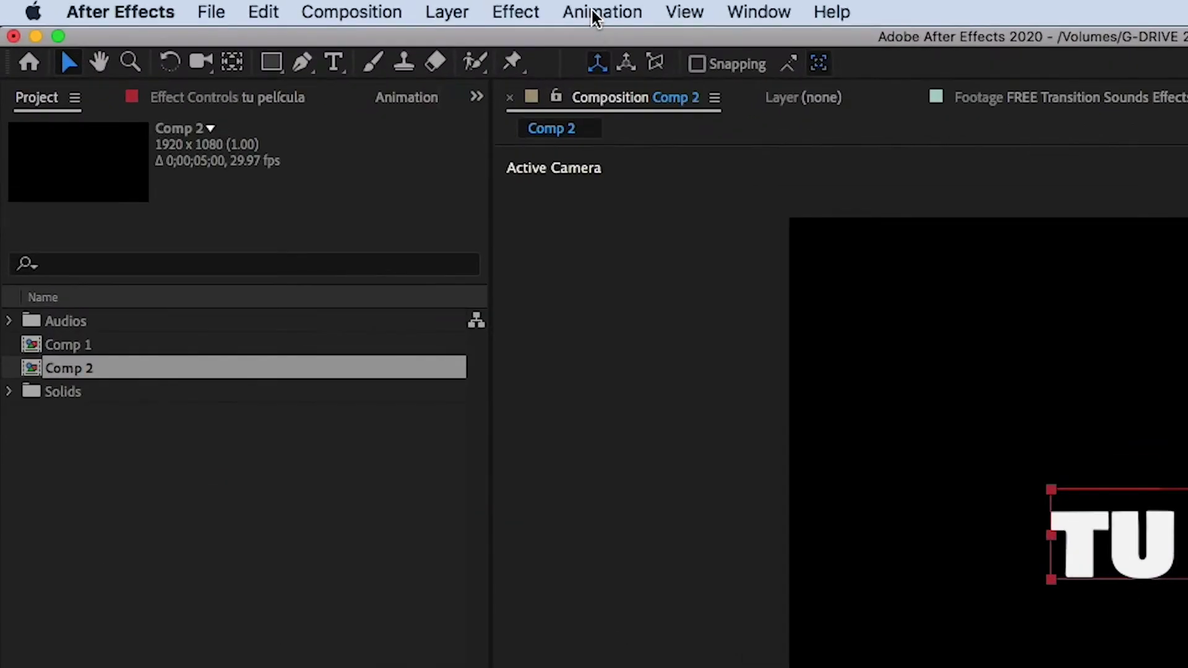
click(282, 6)
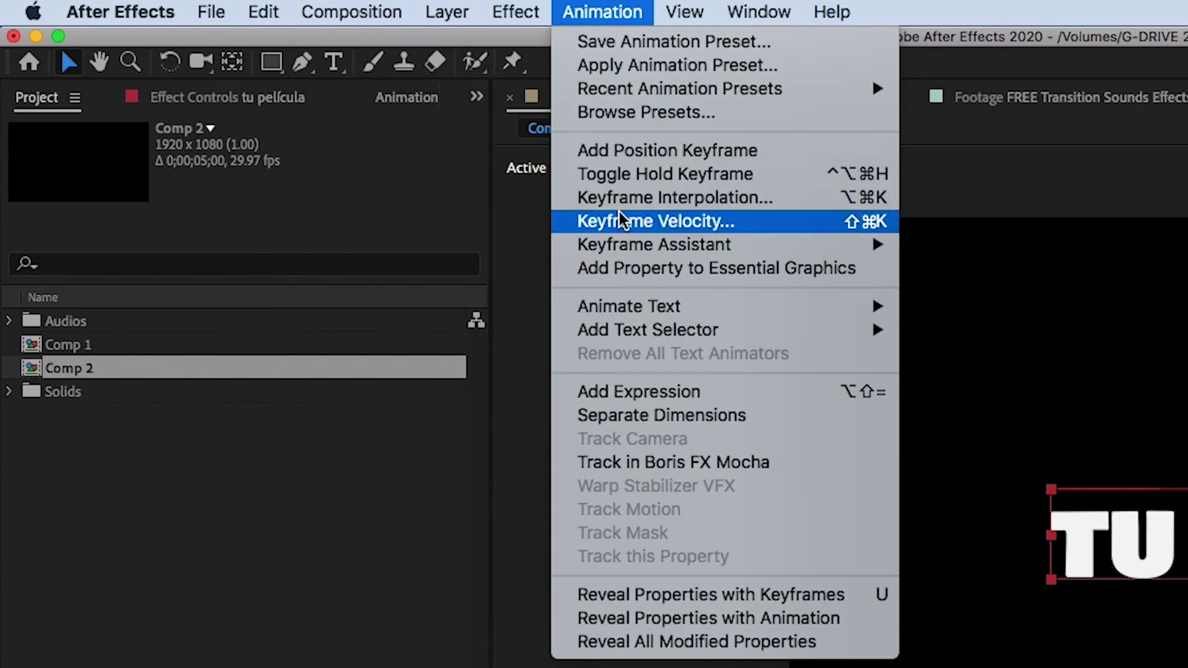
click(758, 197)
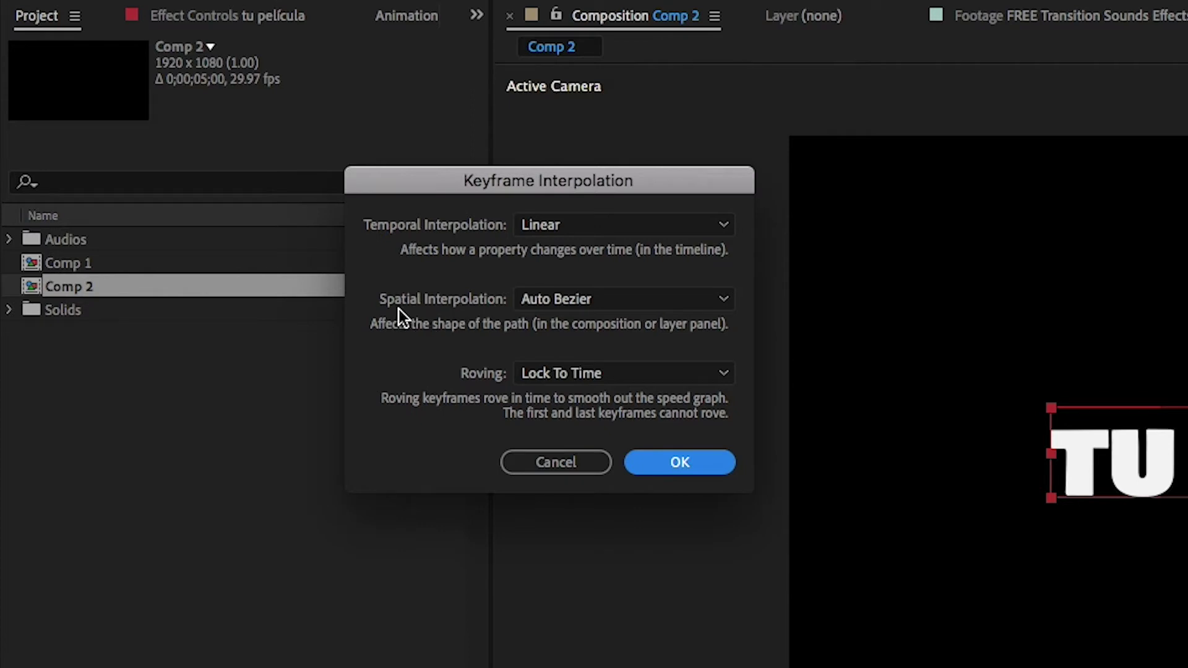
click(615, 302)
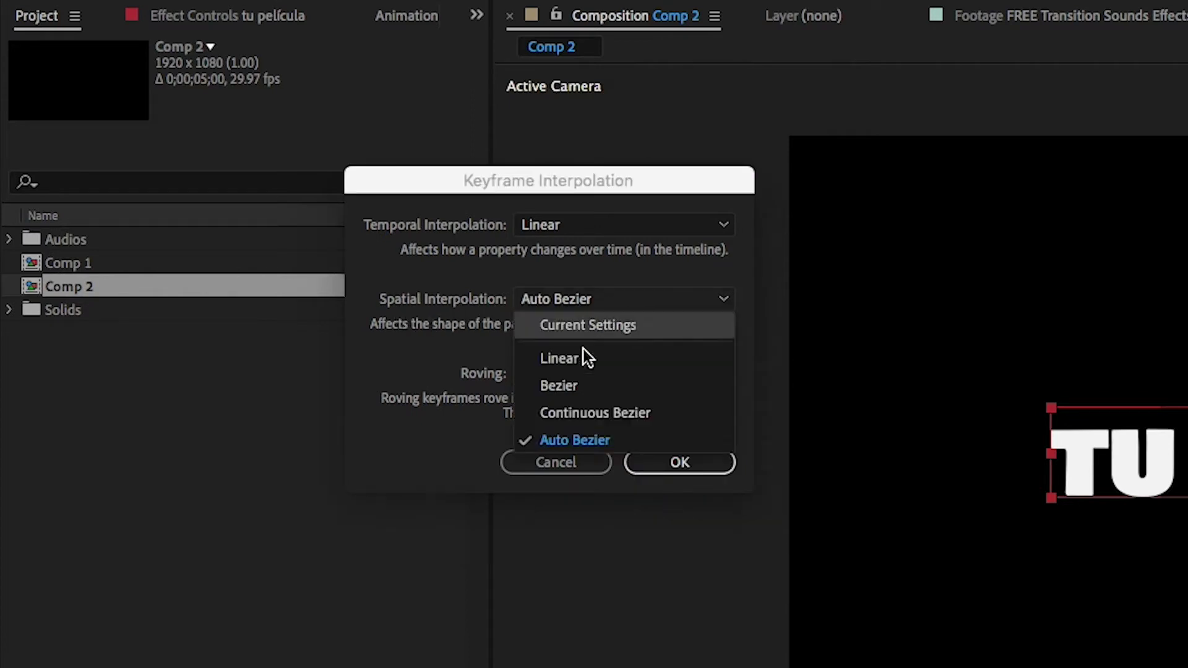
click(563, 360)
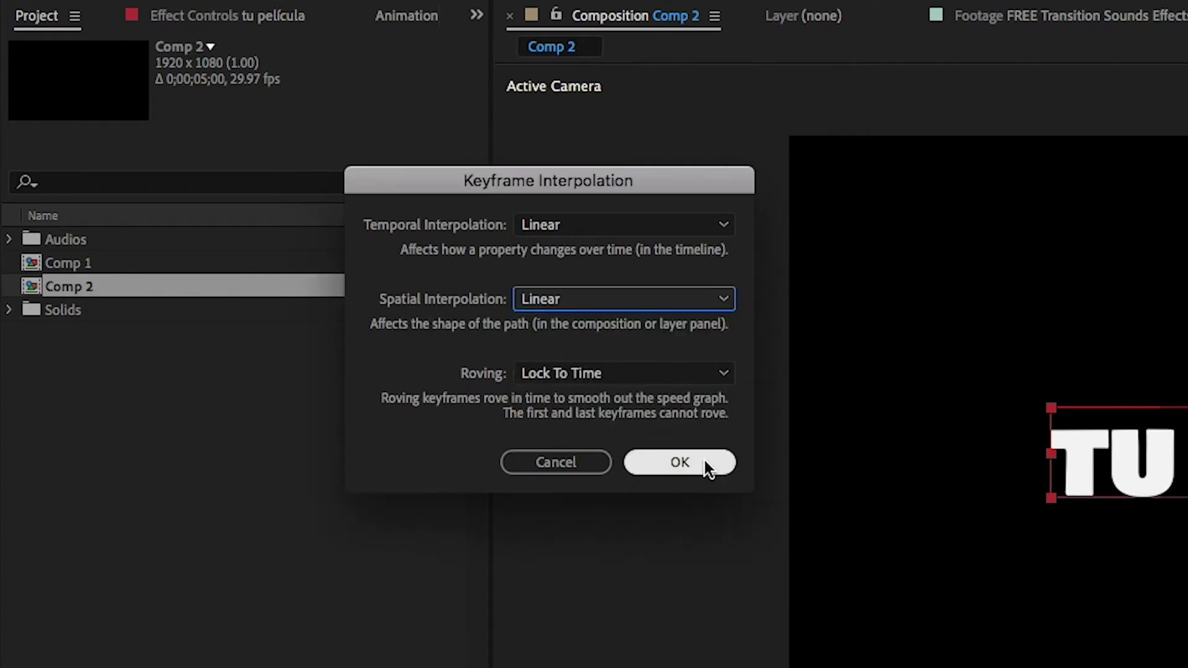
click(696, 463)
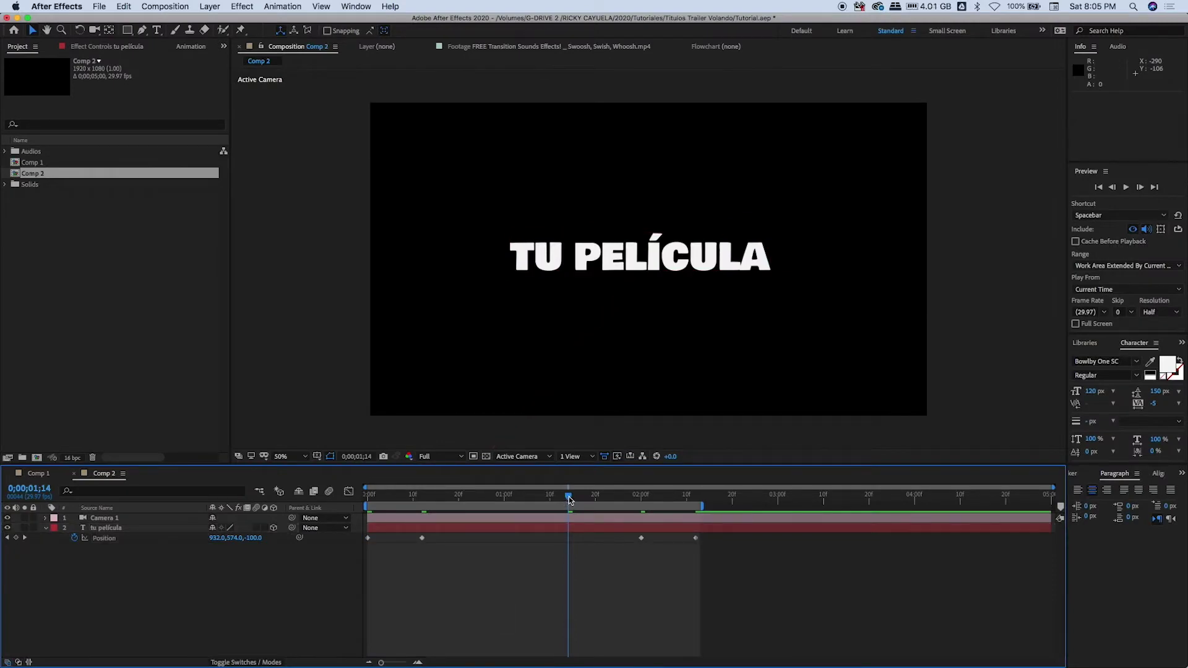
key(space)
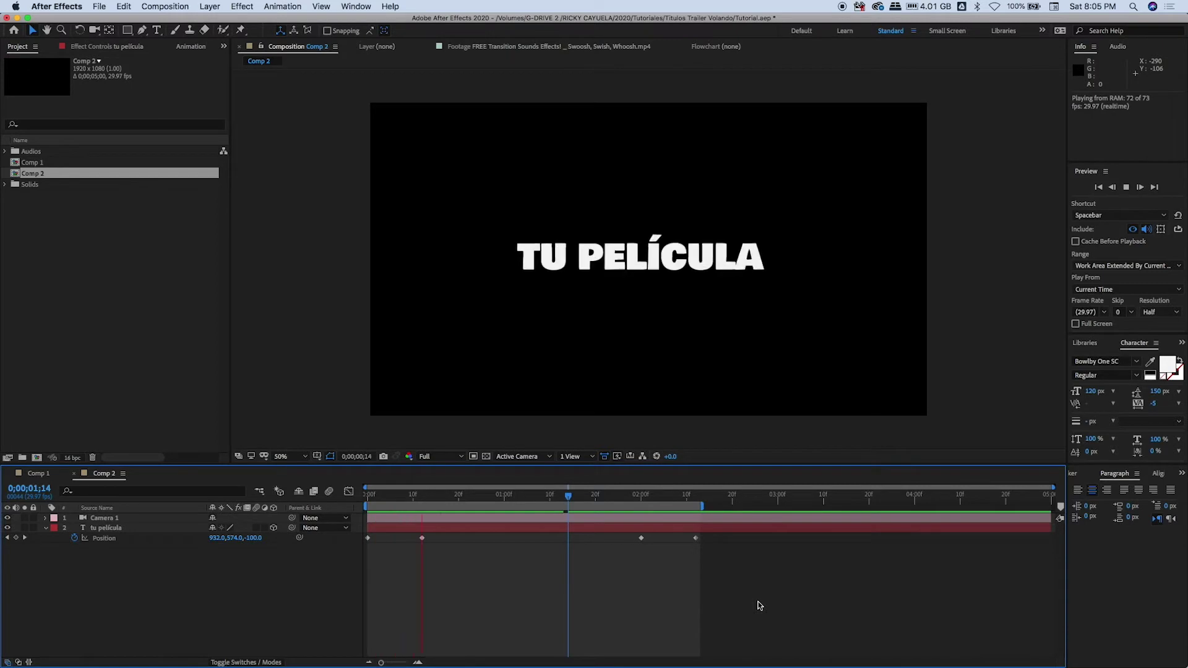
drag(565, 494, 366, 495)
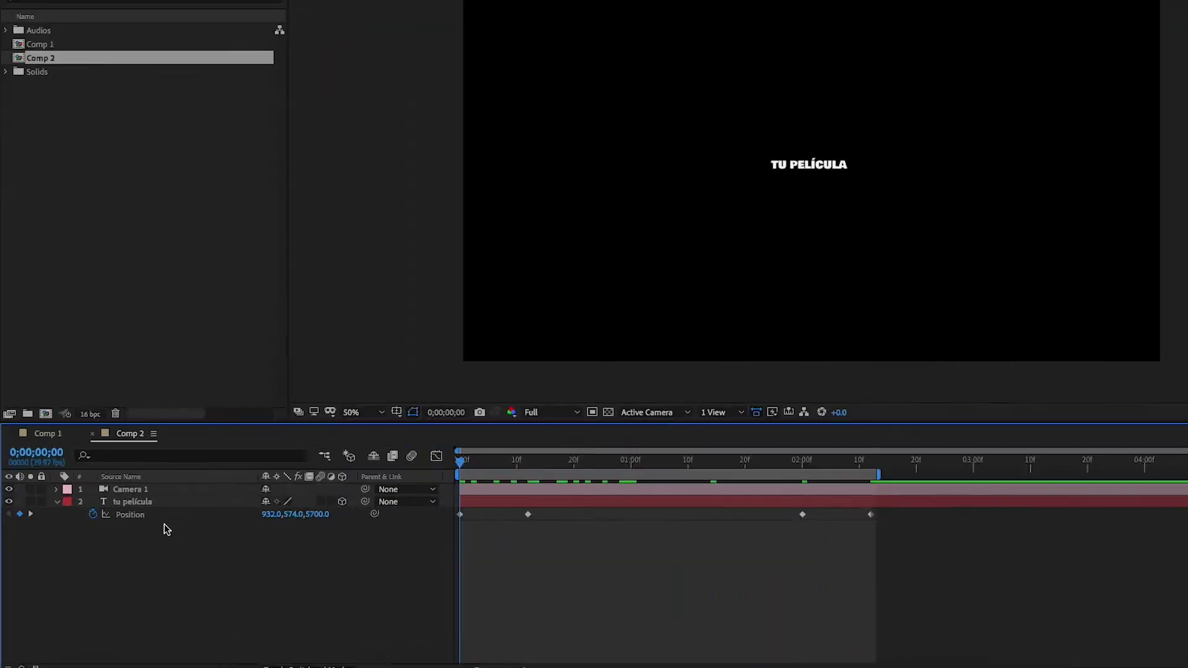
- Reveal the title's Opacity and keyframe it at 0% on frame 0
click(111, 528)
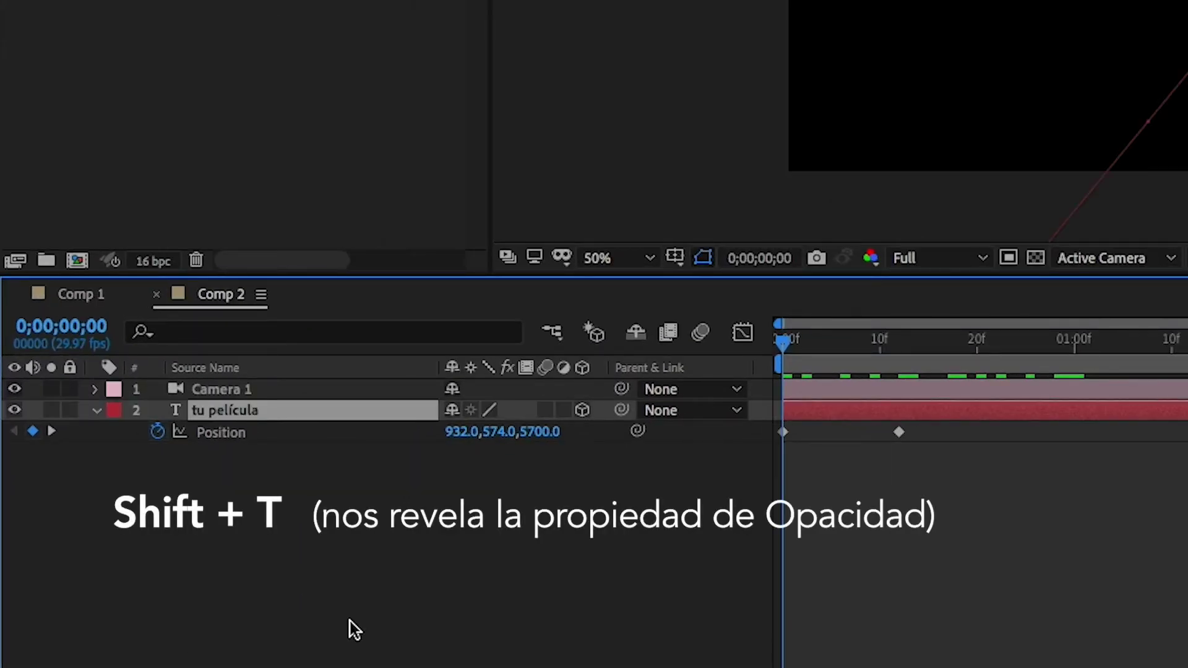
key(shift+t)
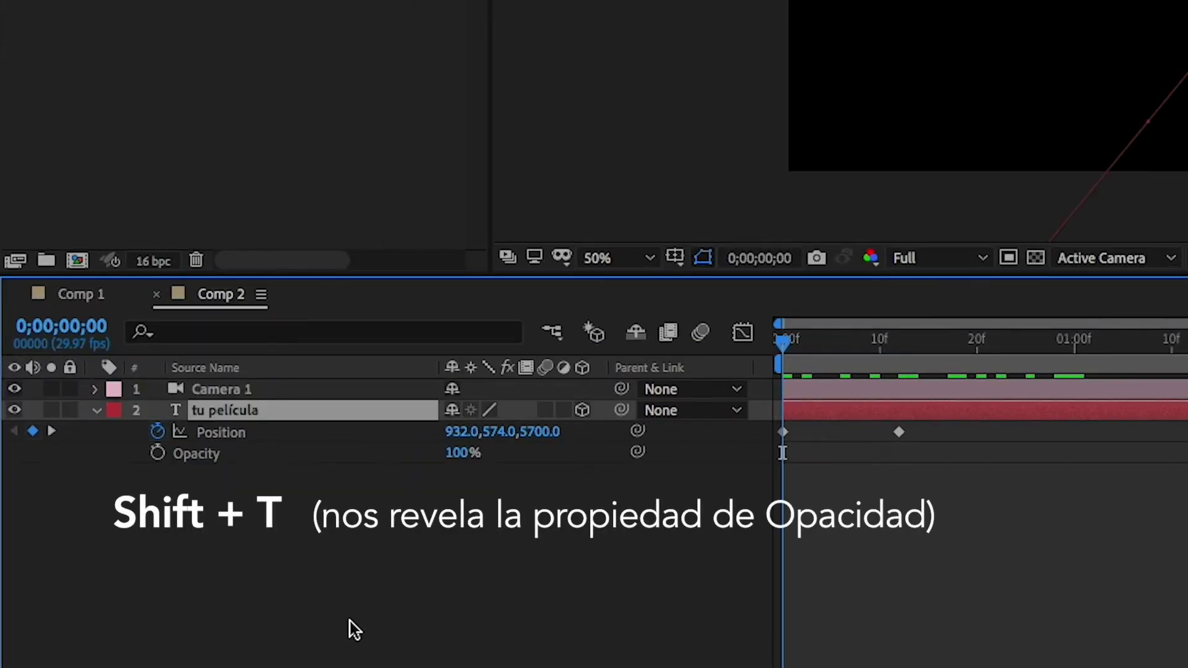
click(157, 453)
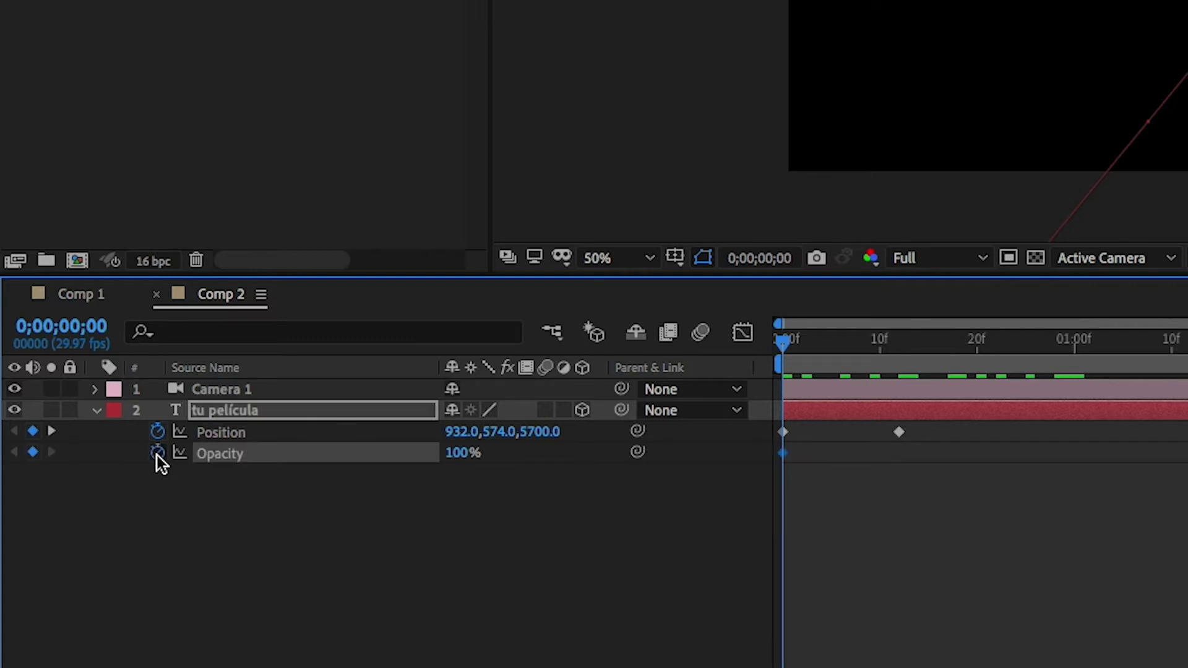
click(462, 454)
text(0)
key(Return)
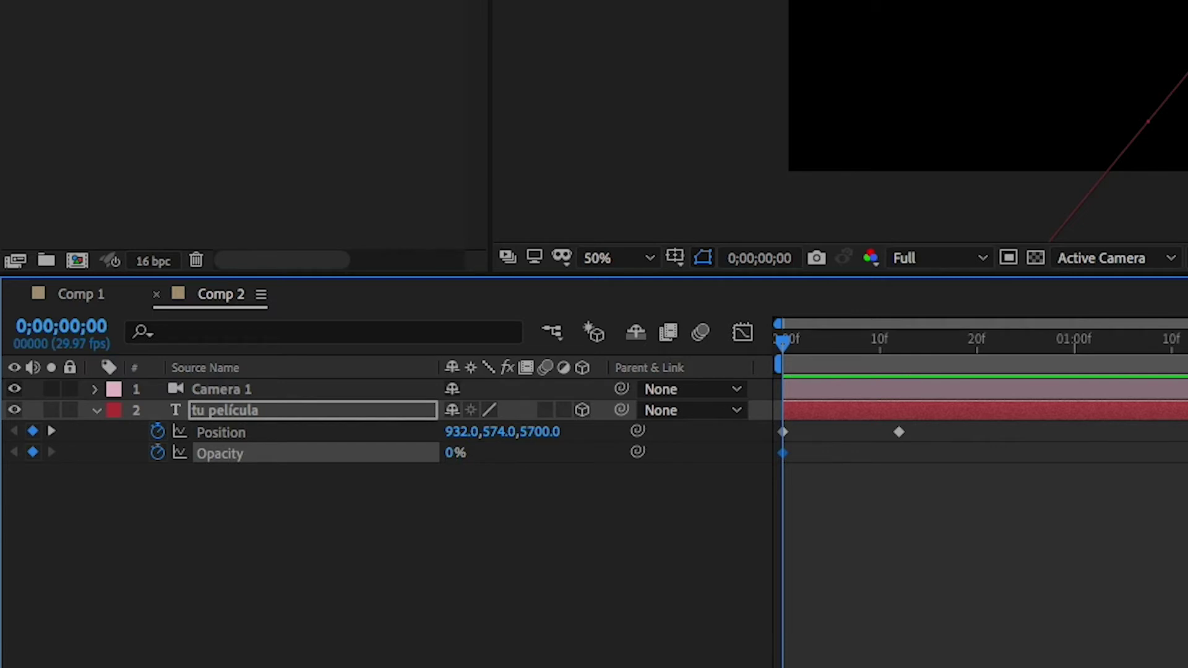
- Key 100% opacity at frame 5 and preview the fade-in alongside the fly-in
key(space)
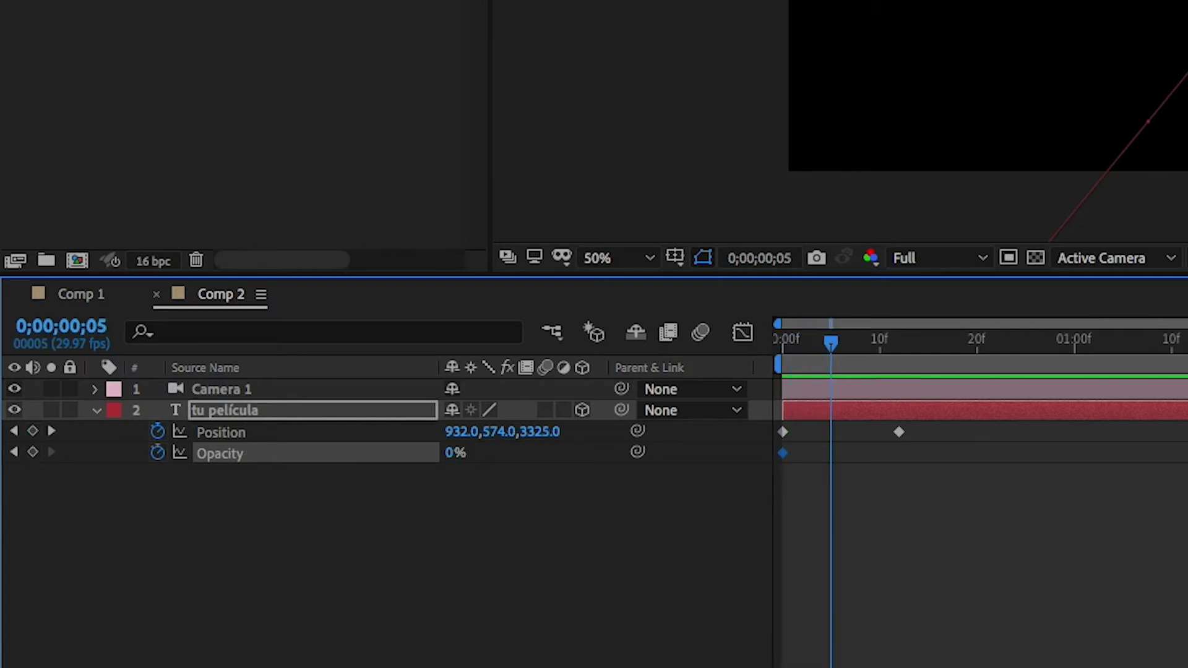
click(455, 455)
text(100)
key(Return)
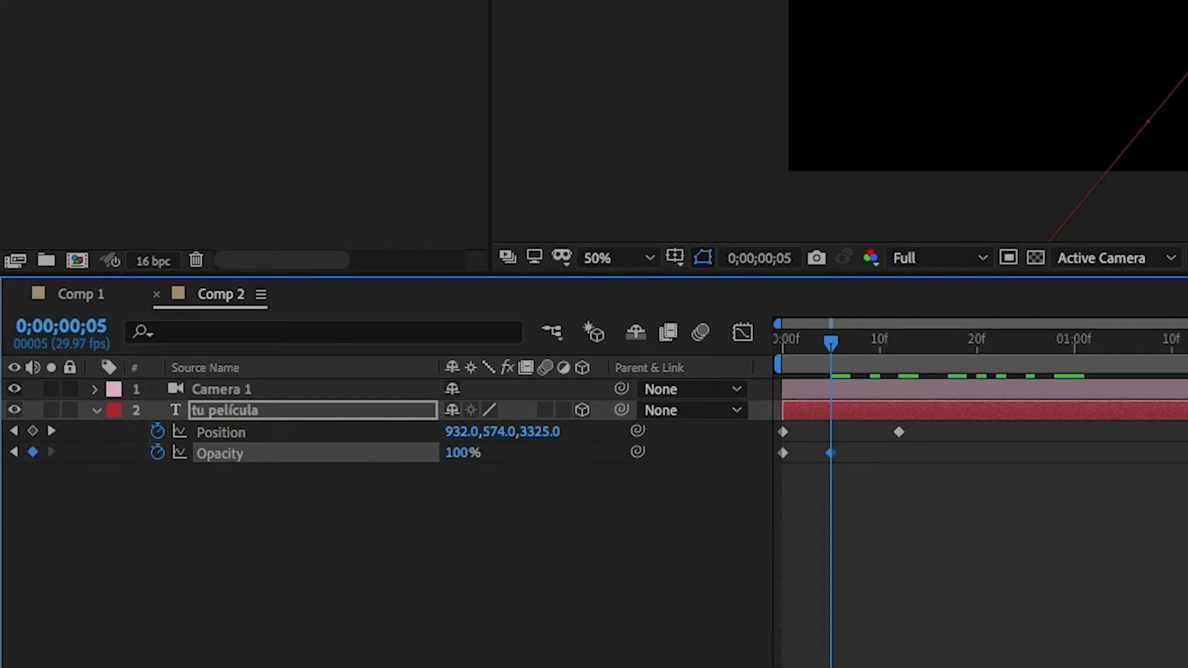
drag(827, 346, 719, 341)
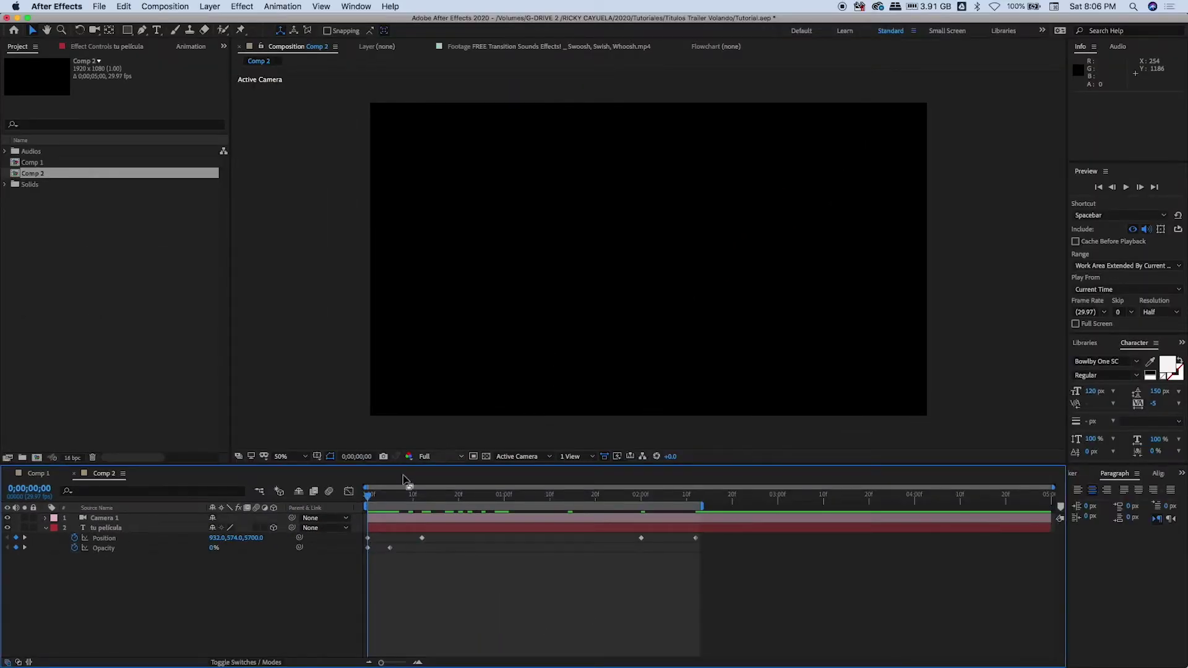
drag(369, 497, 415, 509)
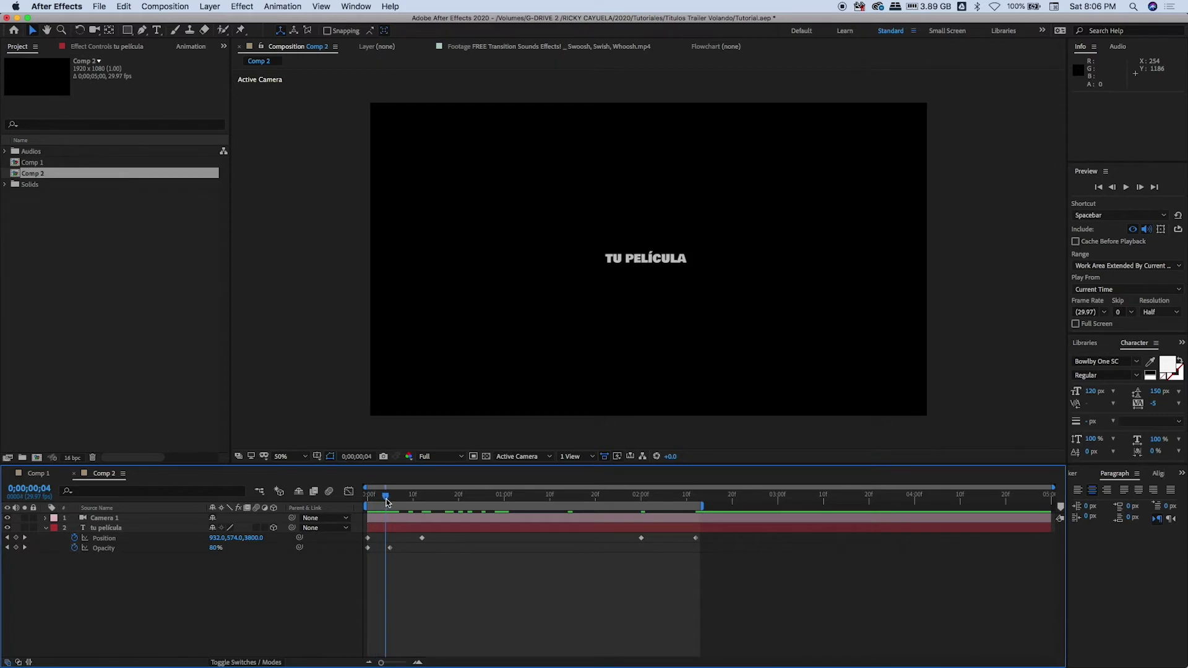
key(space)
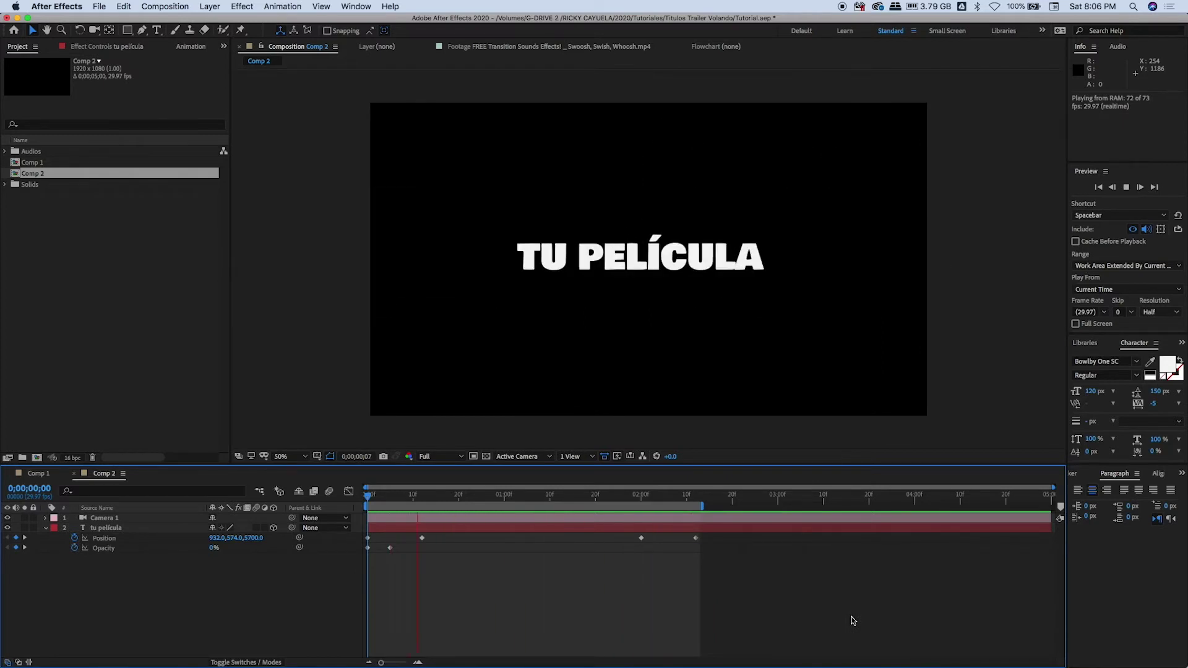
key(space)
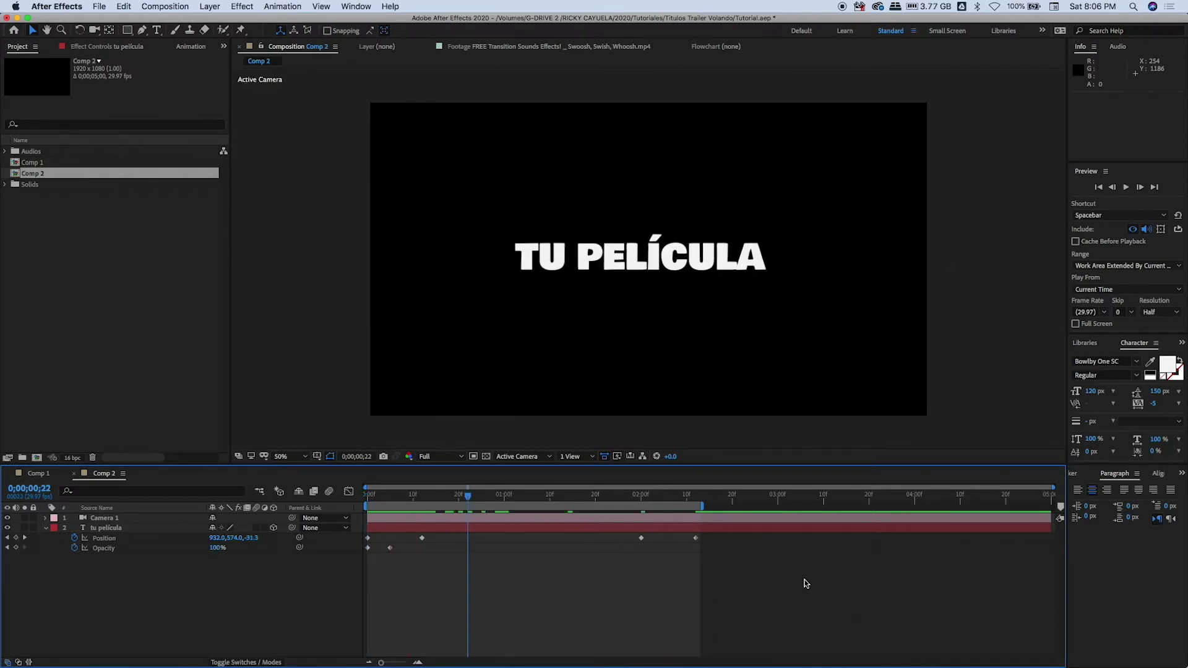
click(116, 529)
- Duplicate the title, shift the copy's keyframes to start at 2;05, and span the work area across the comp
key(super+d)
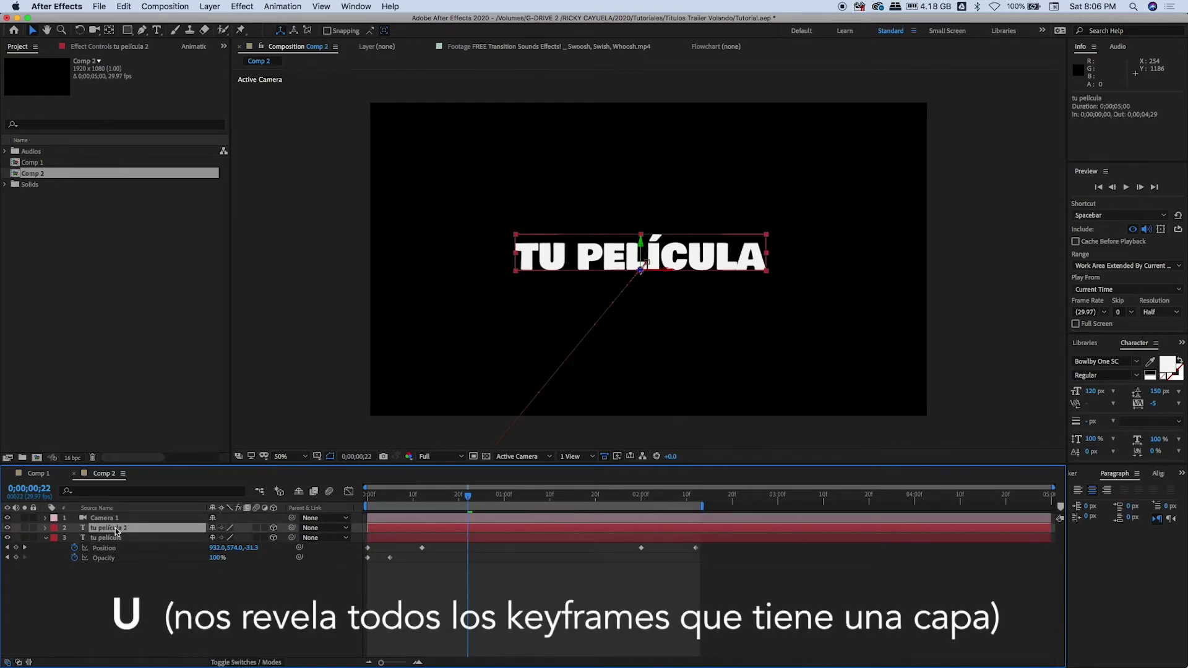
key(u)
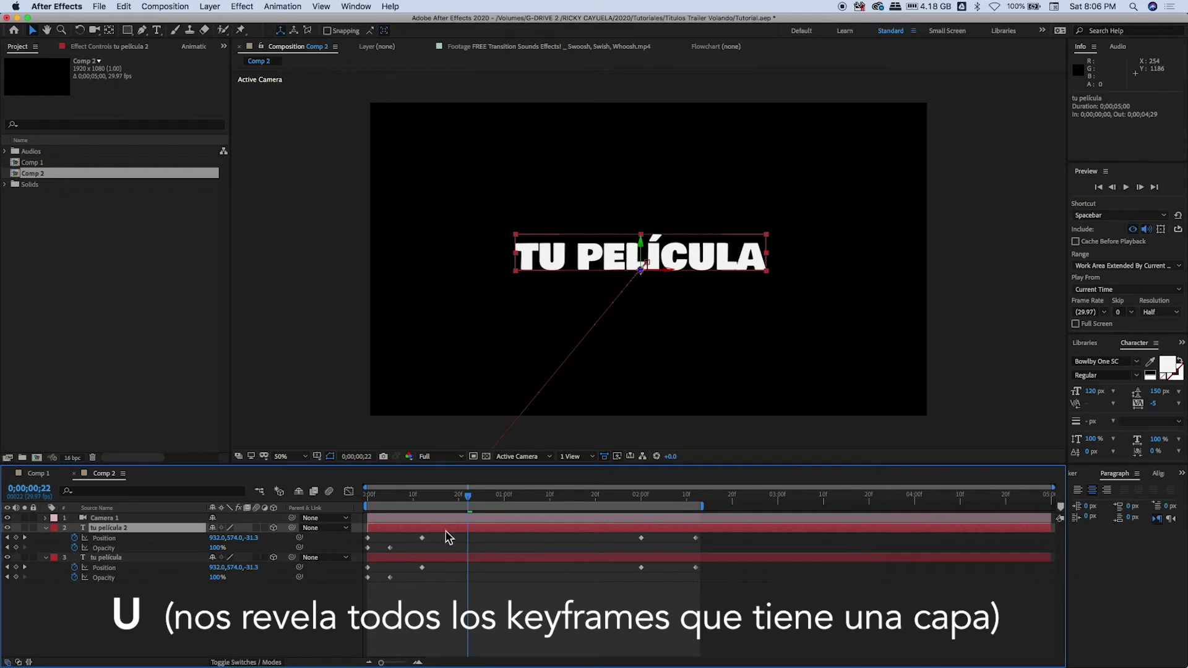
drag(443, 531, 715, 536)
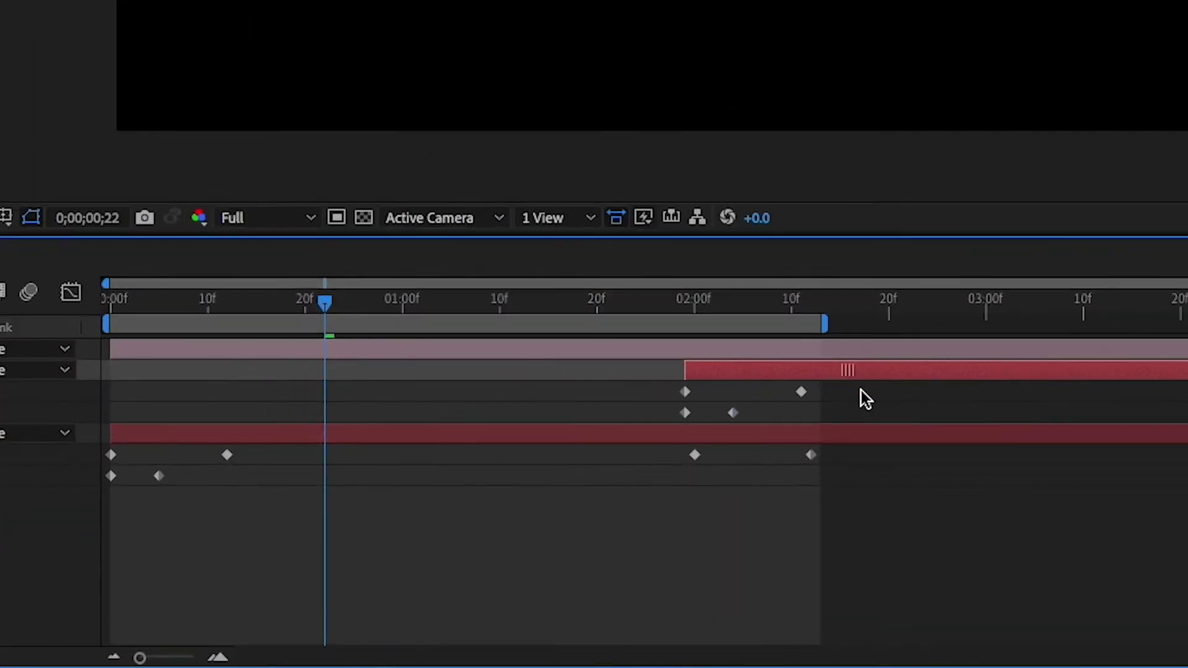
drag(865, 399, 884, 399)
mouse_move(696, 301)
mouse_down()
mouse_move(747, 305)
mouse_move(733, 307)
mouse_up()
key(bracketleft)
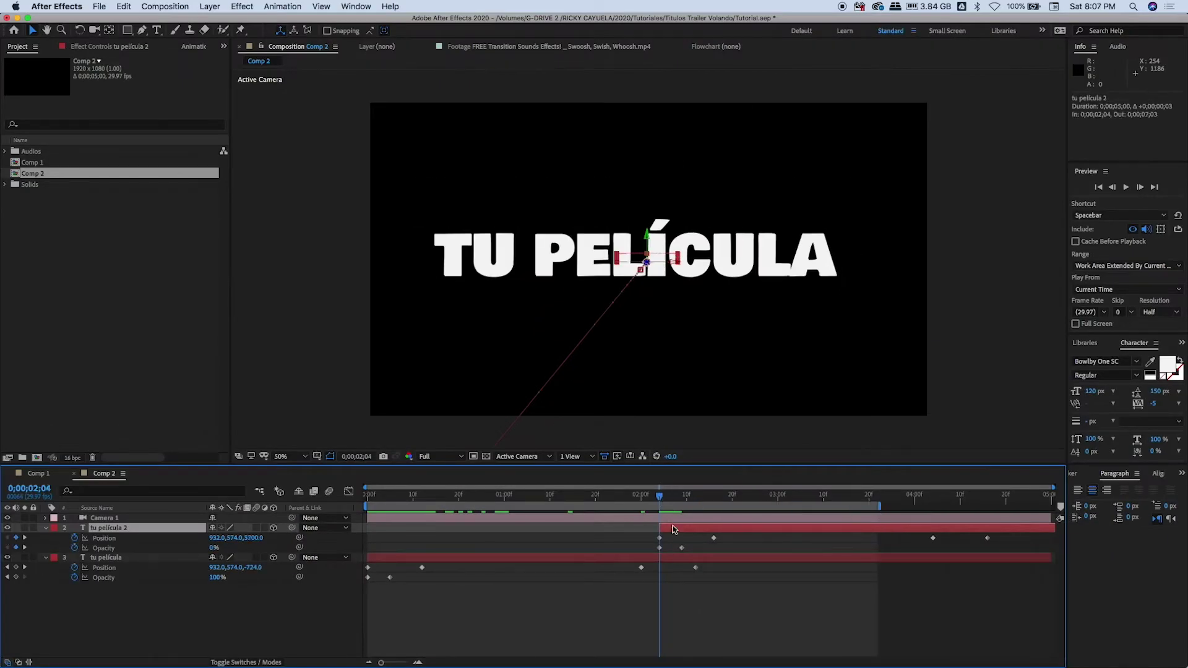
drag(674, 530, 678, 530)
key(space)
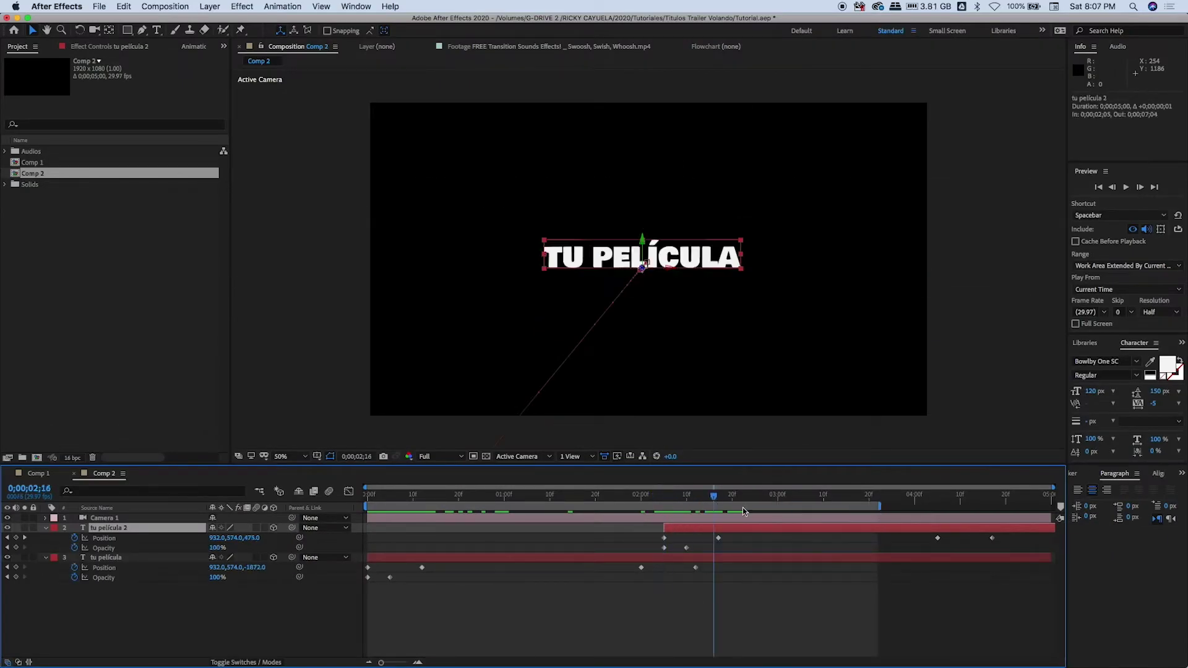
double_click(879, 506)
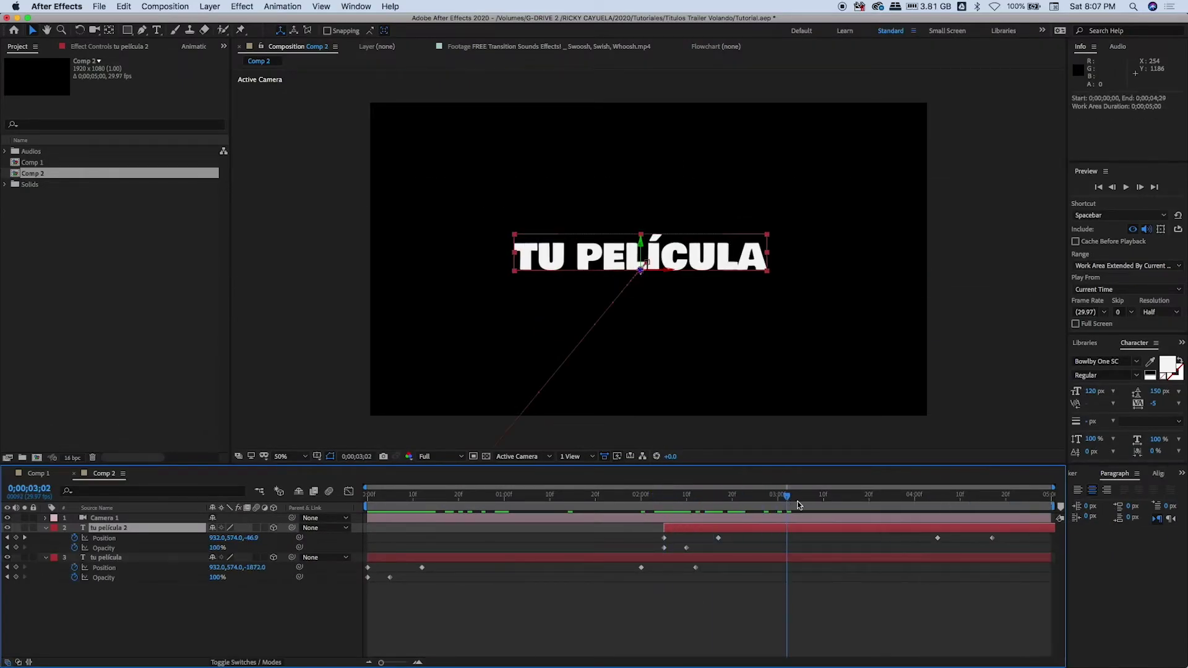
drag(788, 499, 901, 499)
- Change the copy's text to PRONTO and preview both titles in sequence
double_click(701, 260)
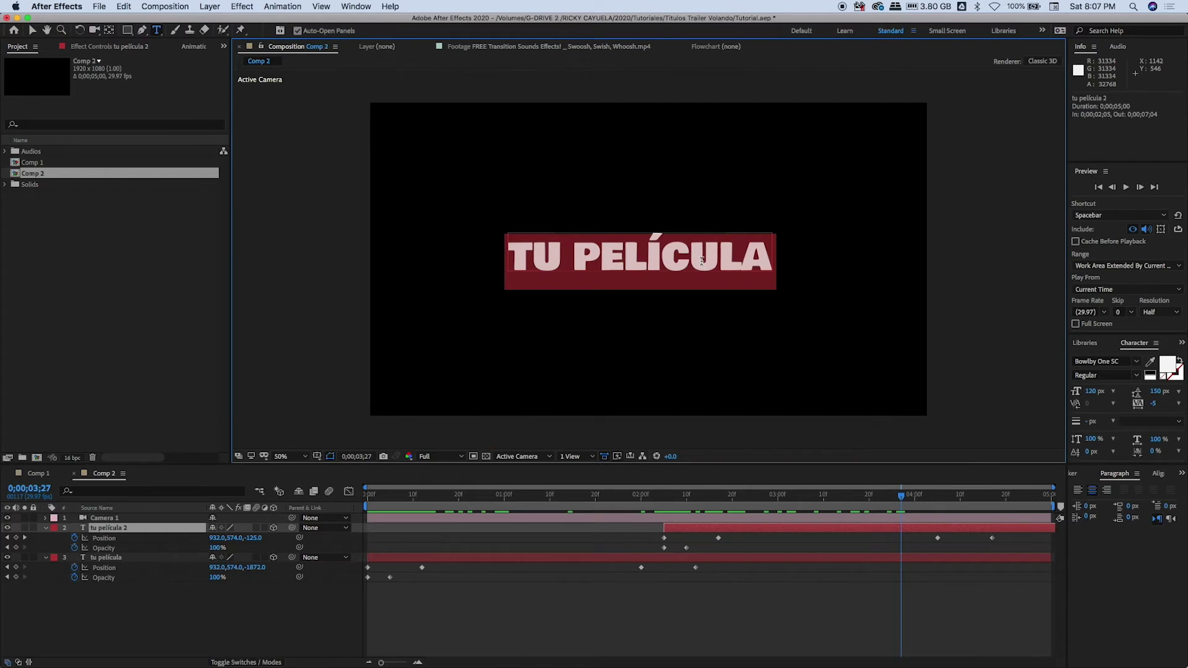
text(PRONTO)
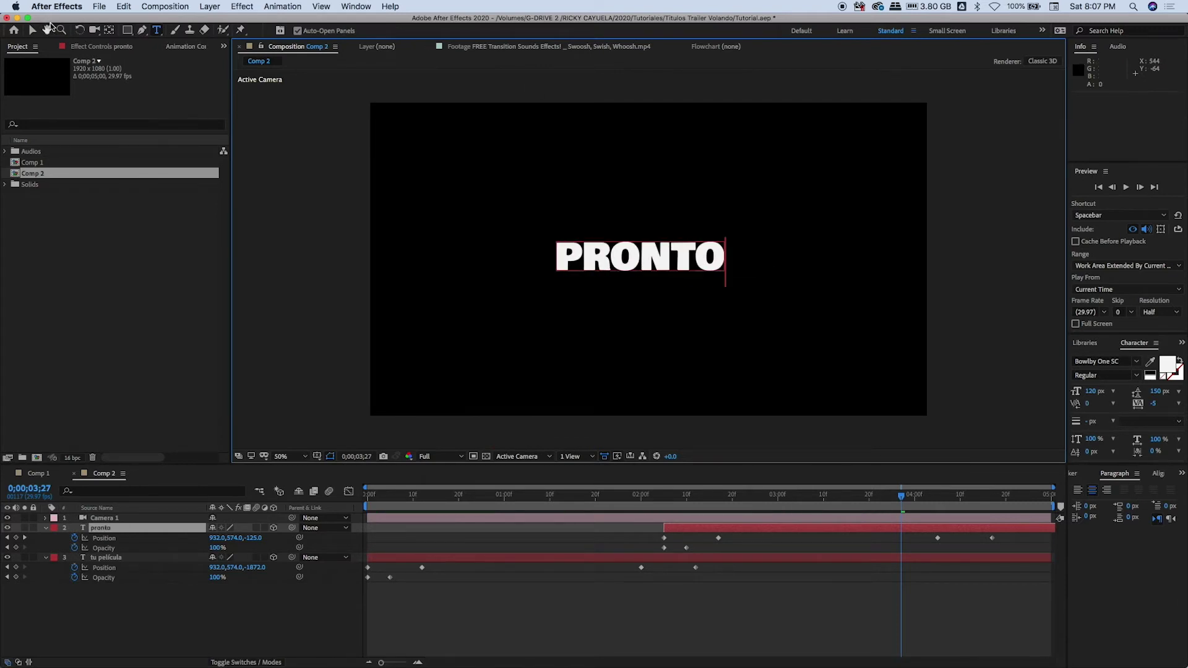
click(32, 30)
click(978, 616)
key(space)
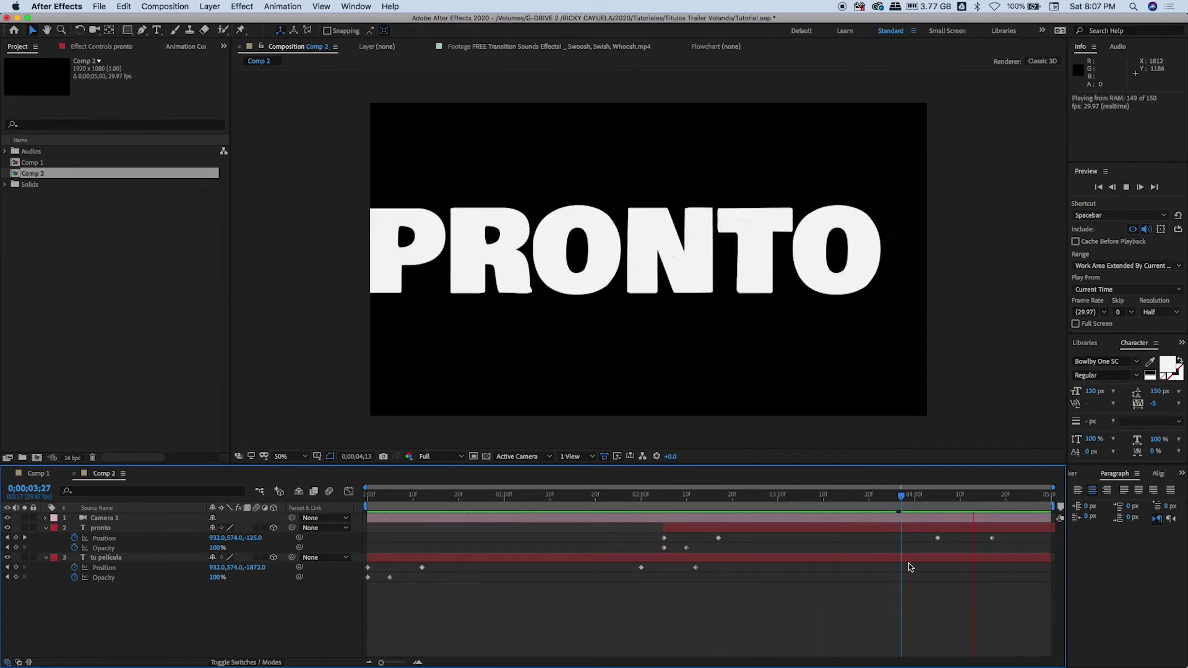
- Nudge the pronto layer to start at 2;07 and replay the handoff between titles
click(649, 495)
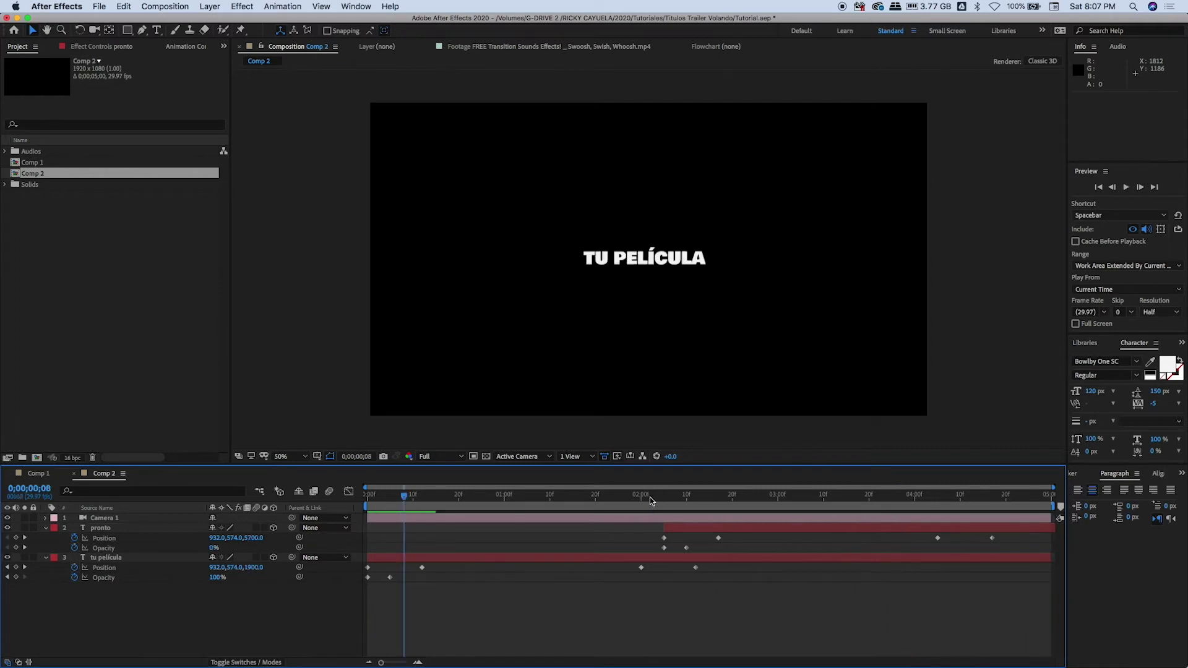
drag(681, 530, 685, 531)
key(space)
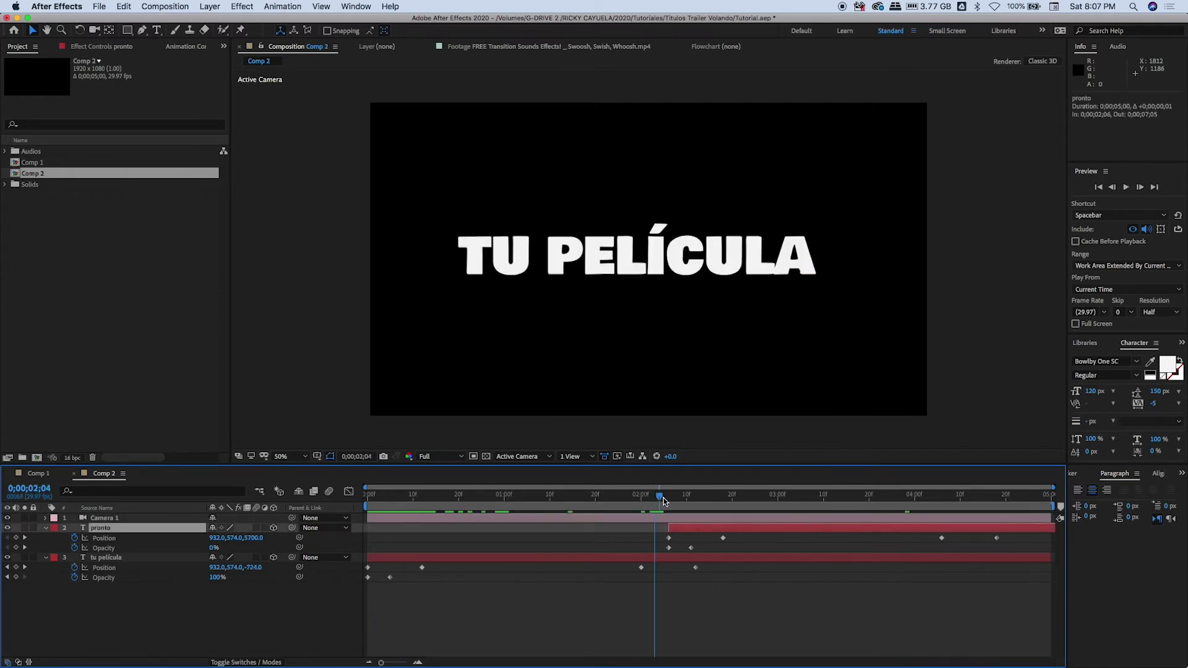
drag(686, 530, 632, 495)
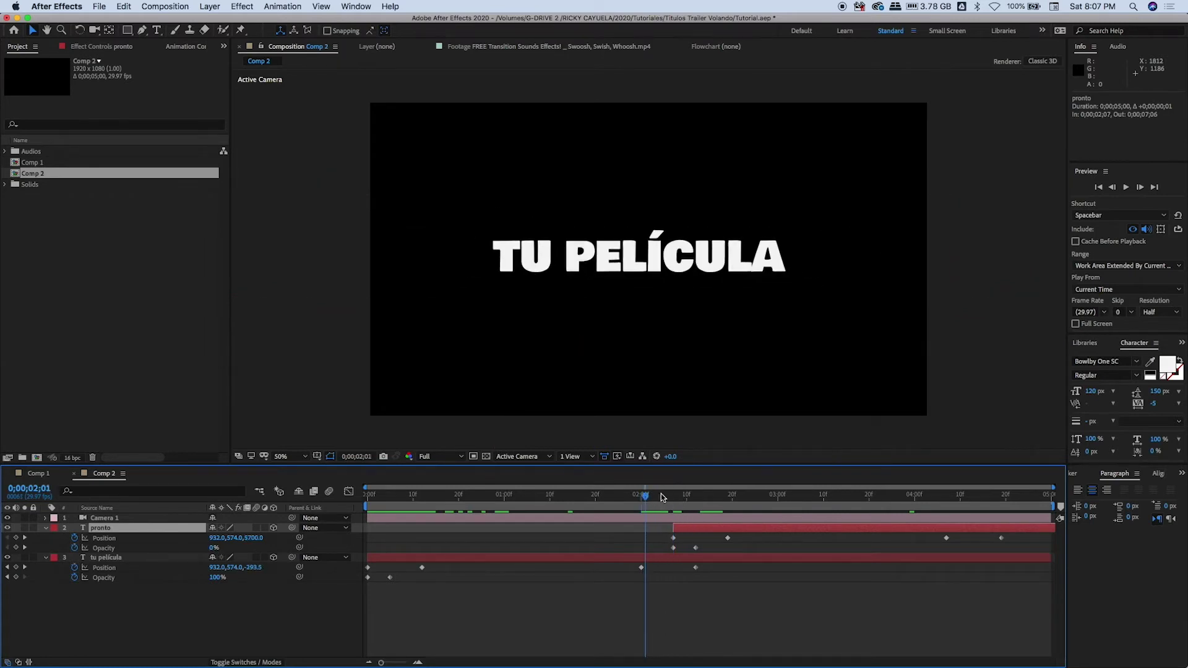
key(space)
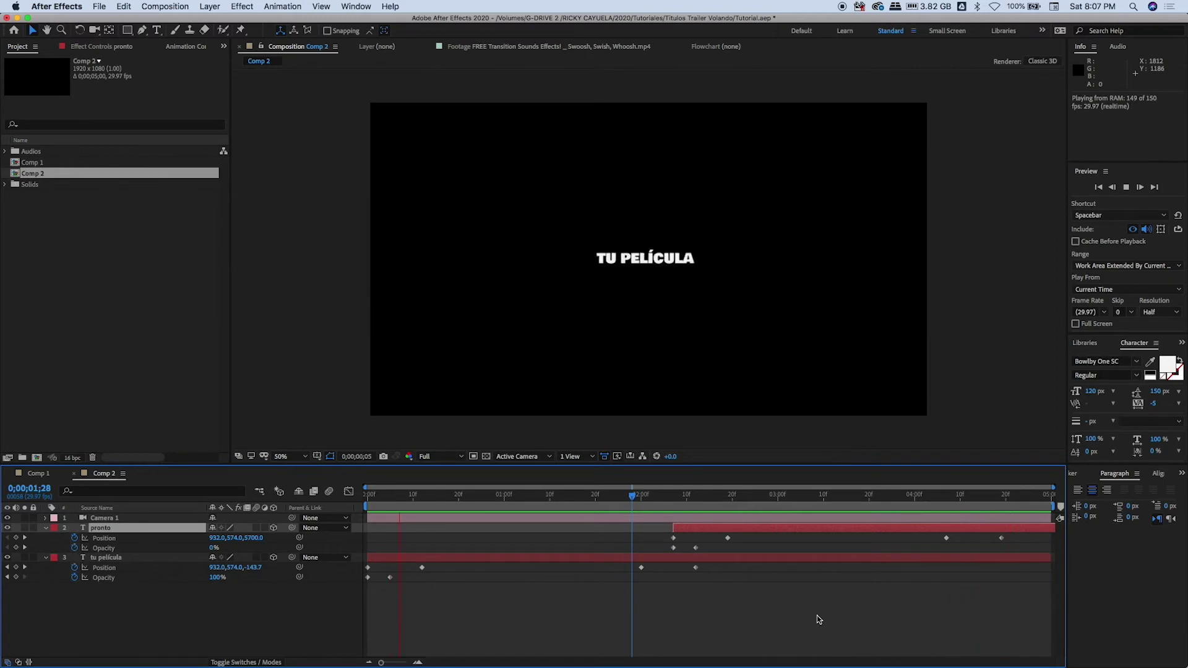
key(space)
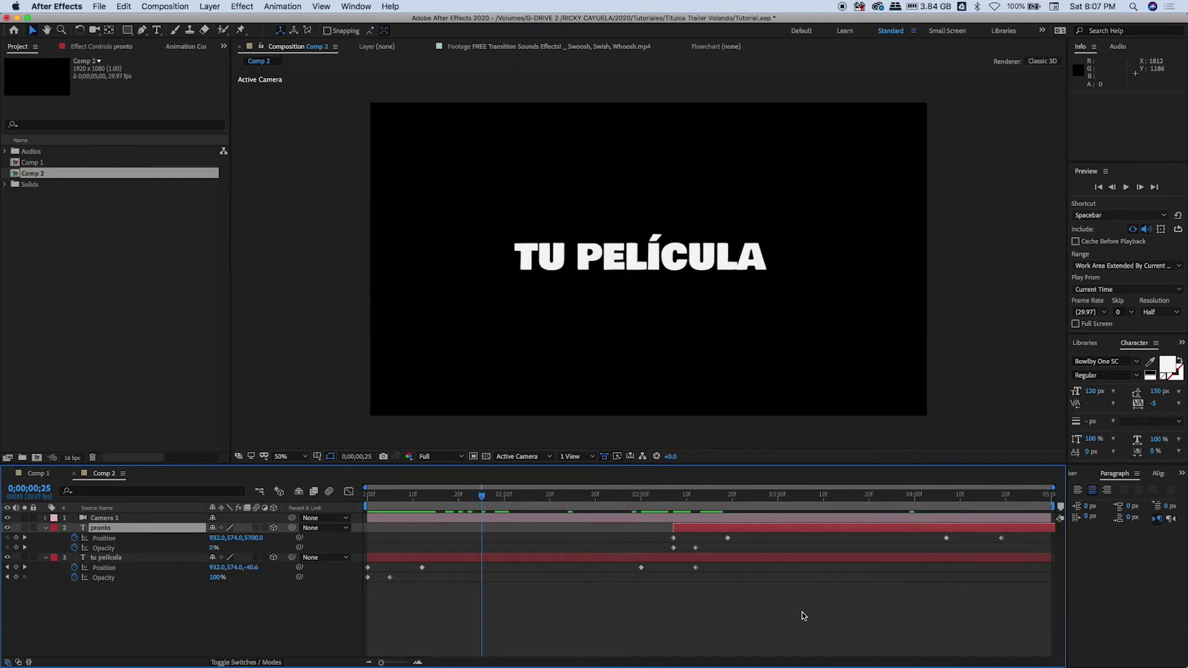
click(208, 6)
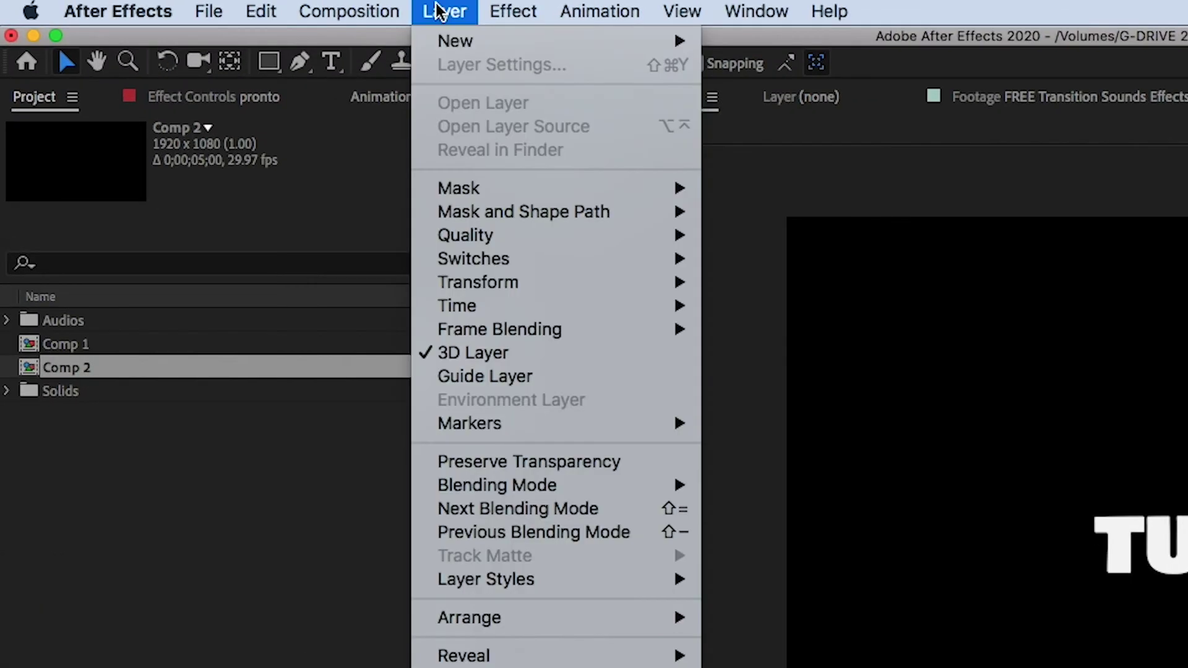
- Create a comp-sized Orange Solid 2 and place it beneath both title layers
mouse_move(209, 20)
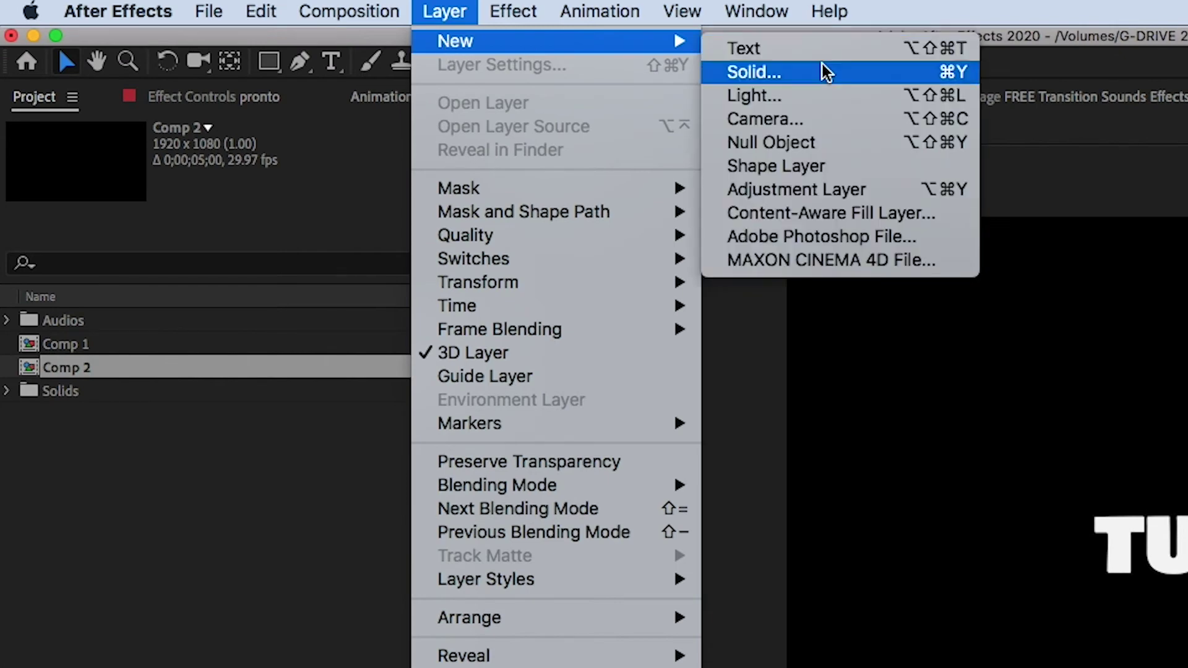
click(808, 70)
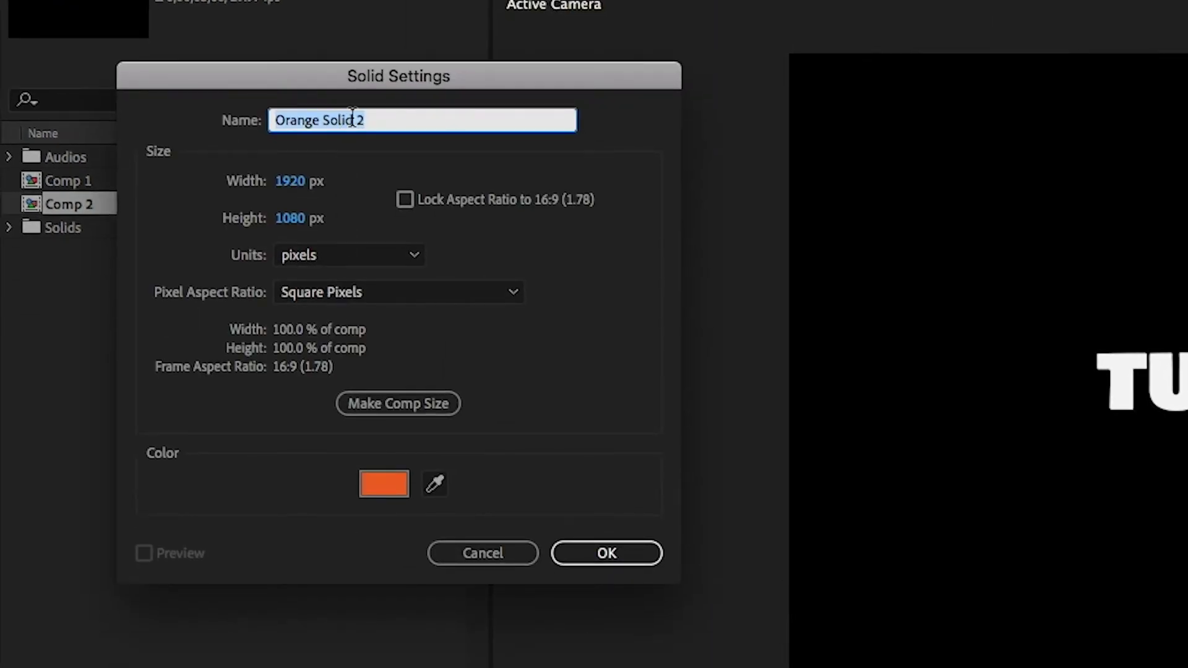
click(395, 406)
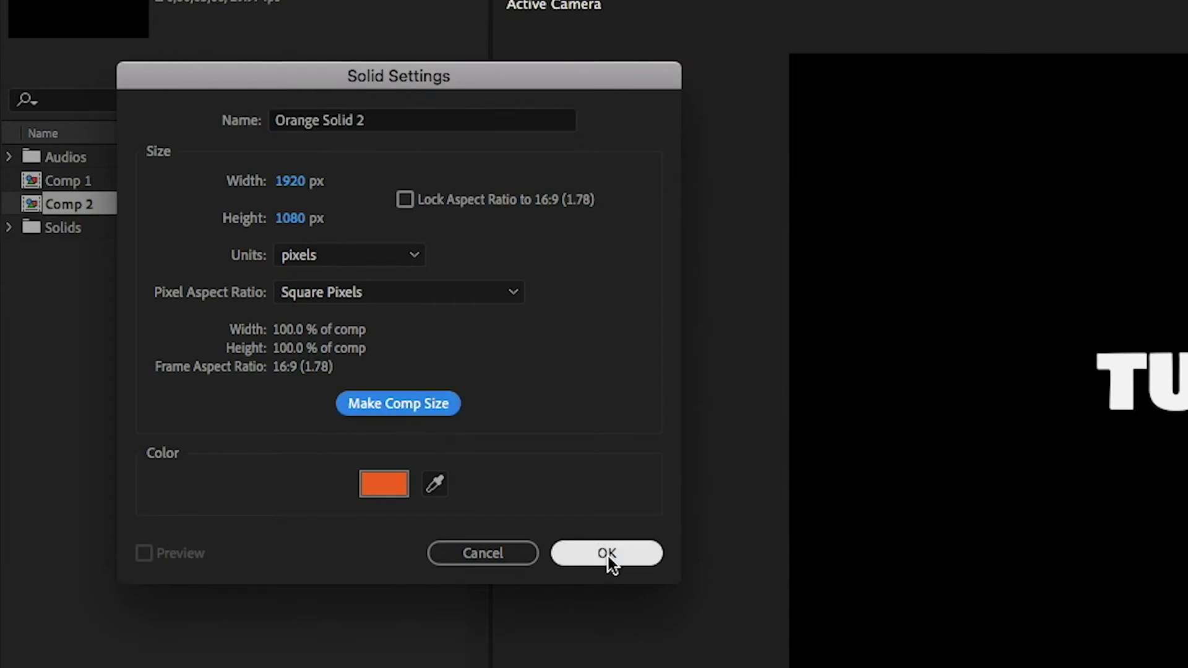
click(608, 555)
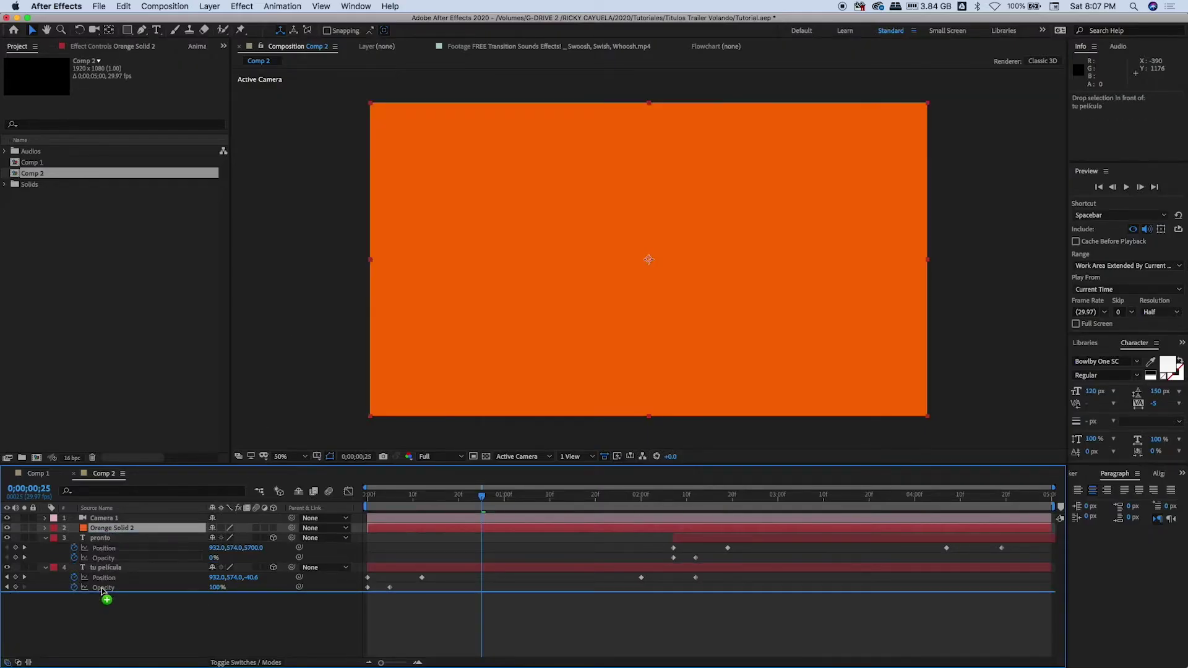
drag(110, 530, 105, 628)
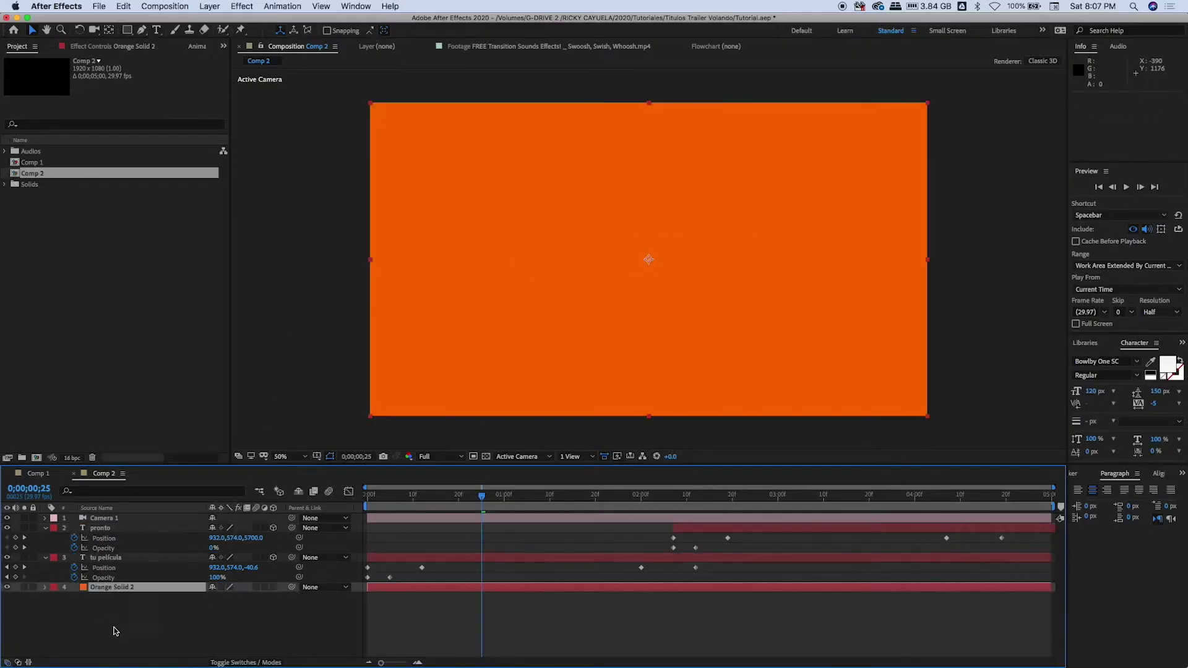
click(100, 593)
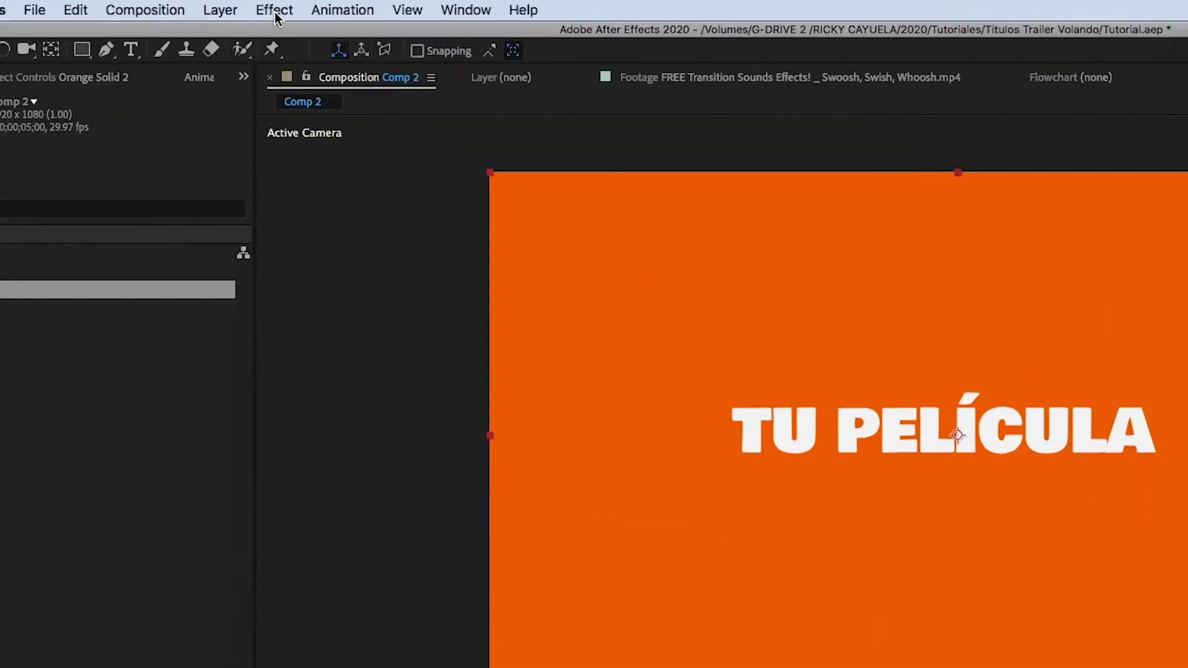
click(242, 6)
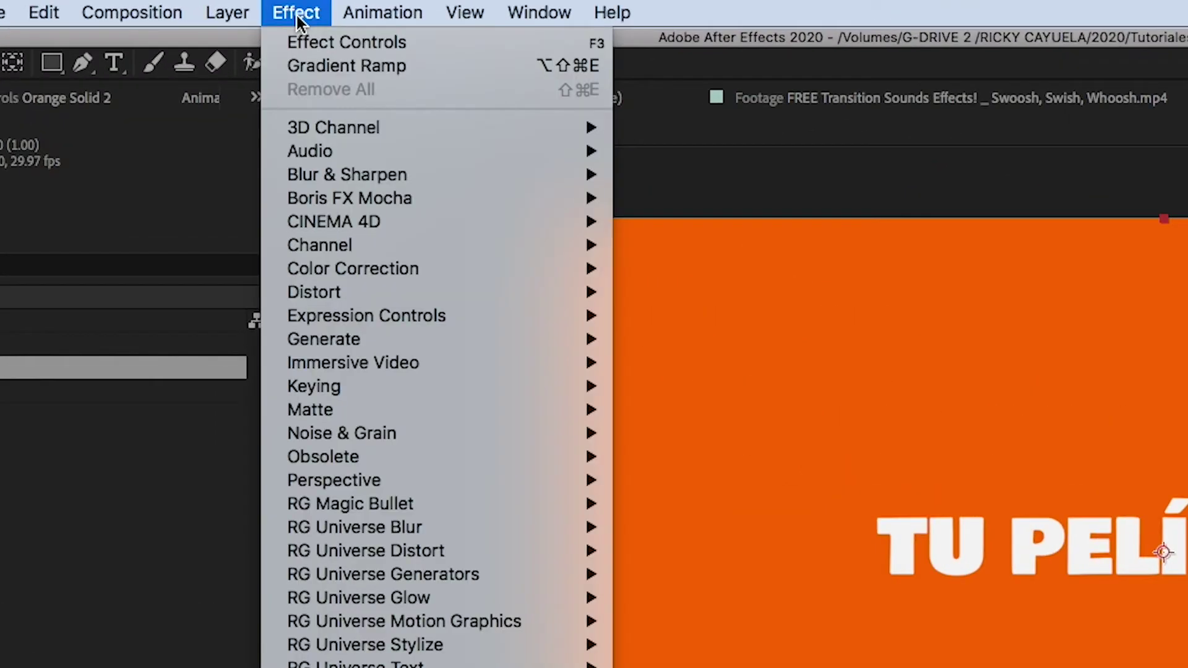
- Add a Gradient Ramp to the orange solid with a teal start colour of #07A7B8
mouse_move(245, 72)
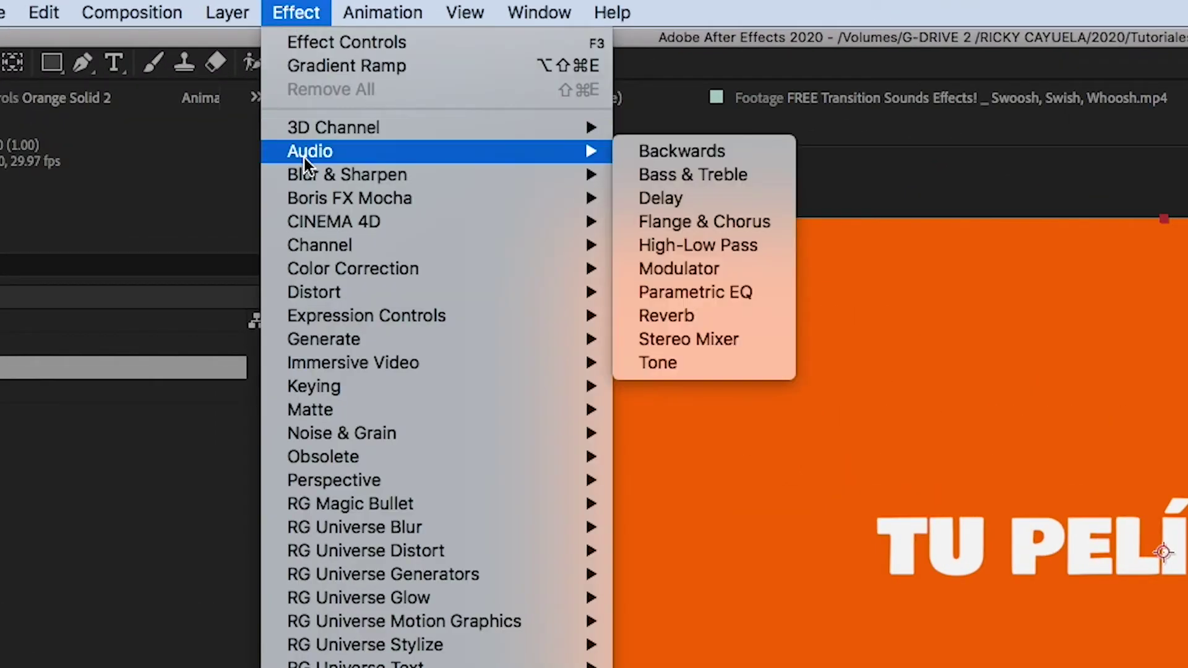
mouse_move(338, 347)
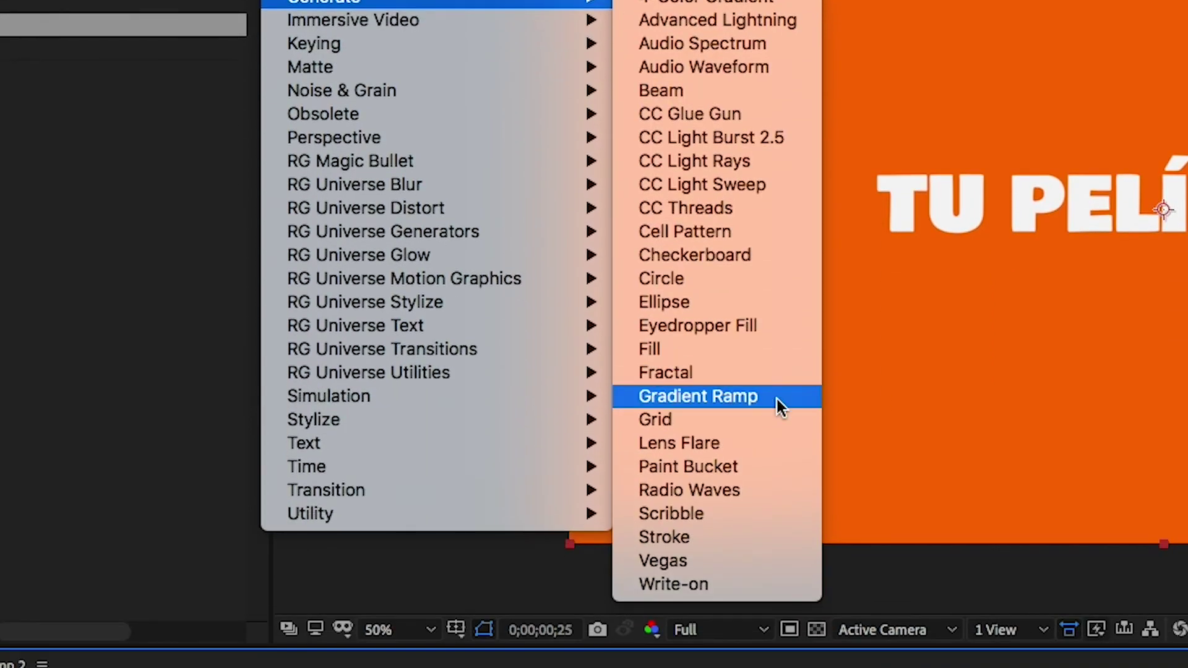
click(776, 396)
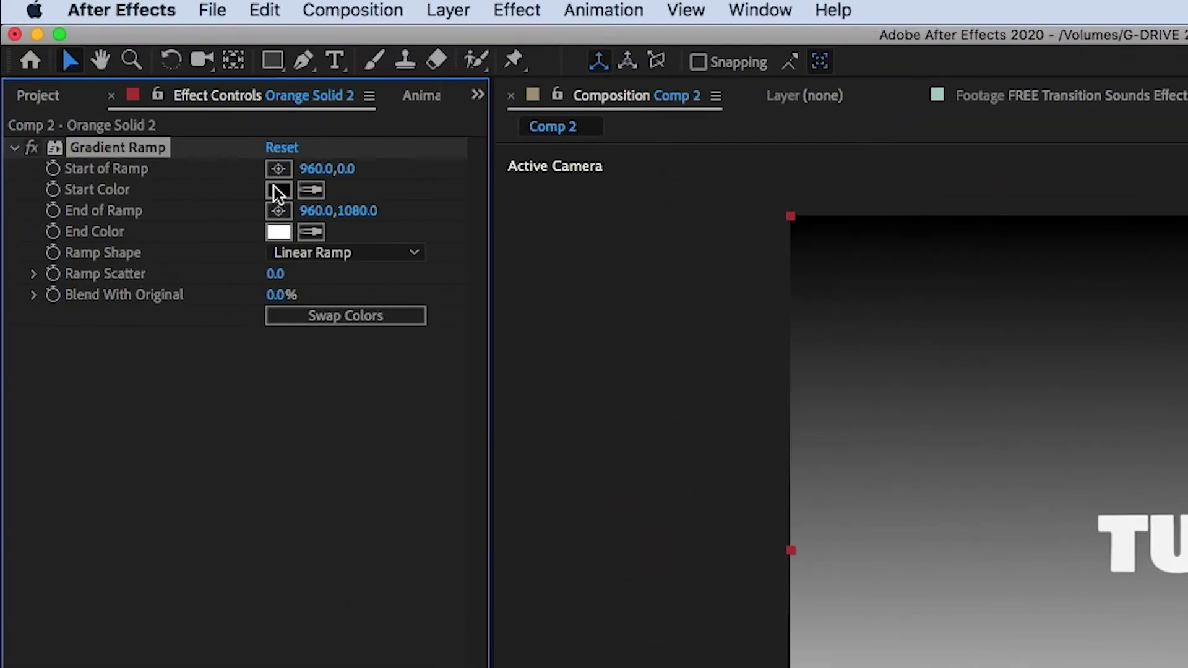
click(128, 91)
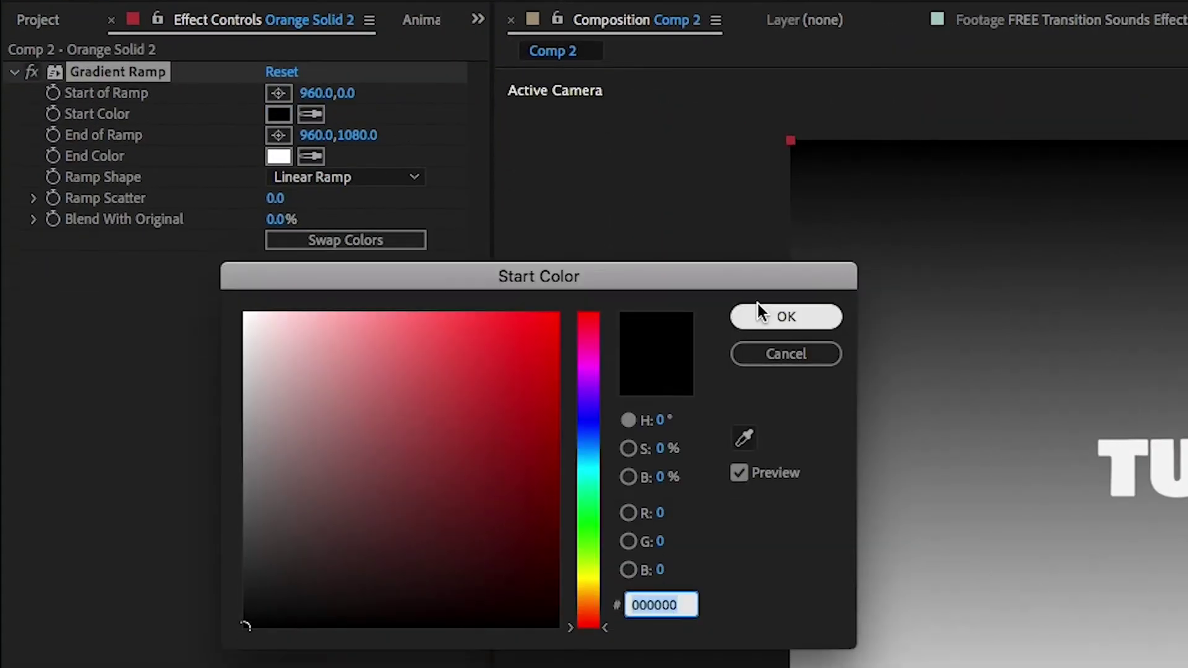
click(277, 248)
drag(592, 356, 588, 369)
drag(541, 258, 549, 297)
click(786, 222)
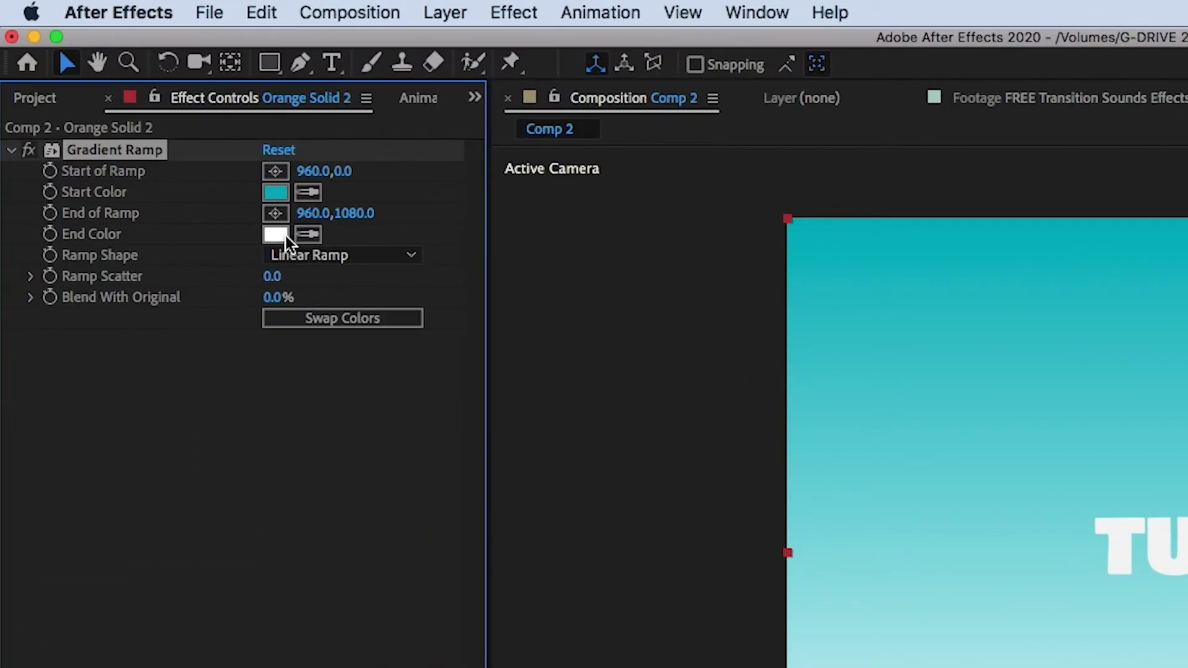
- Set the ramp's end colour to dark blue #041E5B and its shape to Radial Ramp
click(130, 110)
click(275, 237)
mouse_move(583, 321)
mouse_down()
mouse_move(587, 334)
mouse_move(529, 389)
mouse_move(604, 330)
mouse_up()
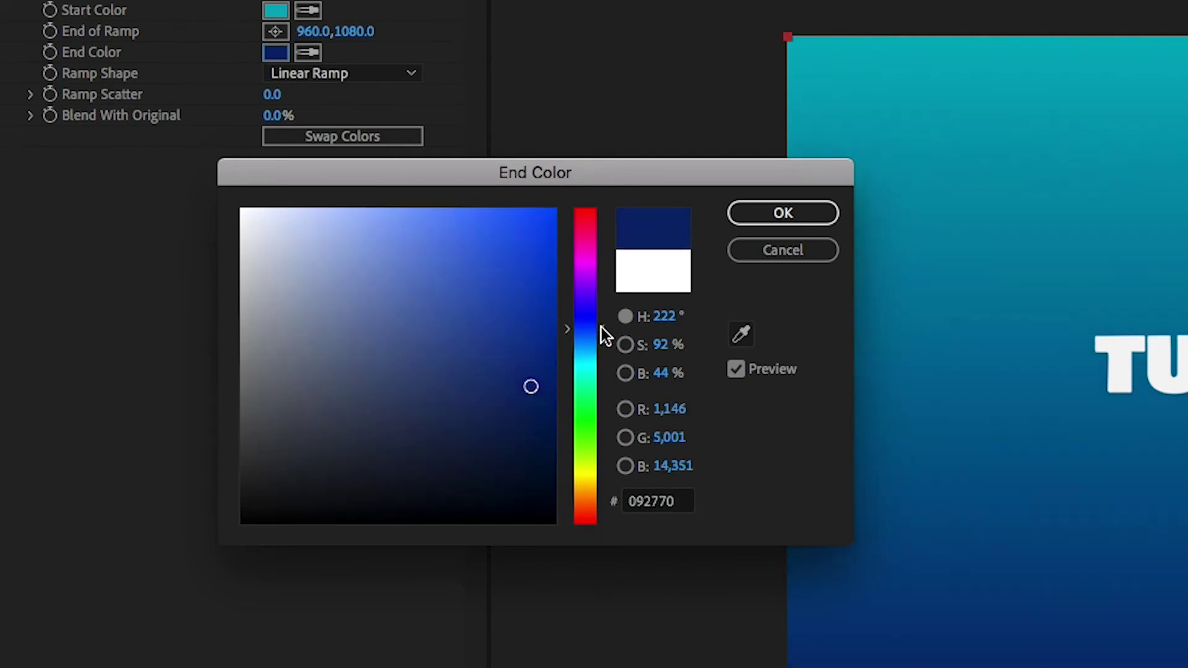
drag(531, 386, 544, 414)
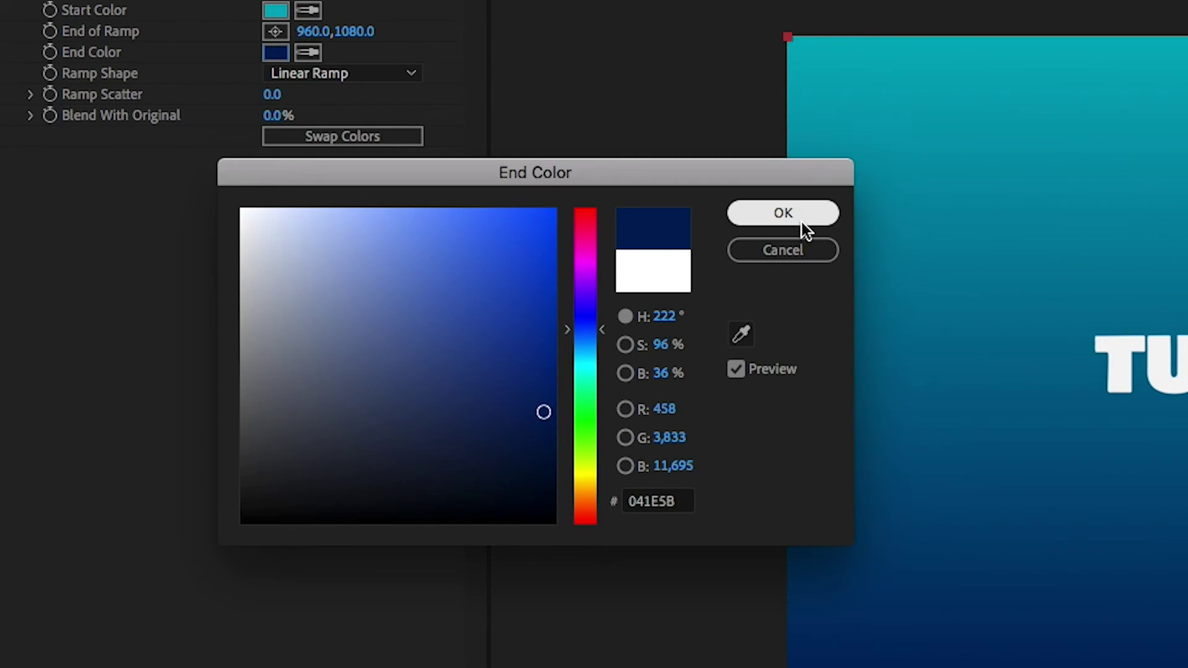
click(800, 217)
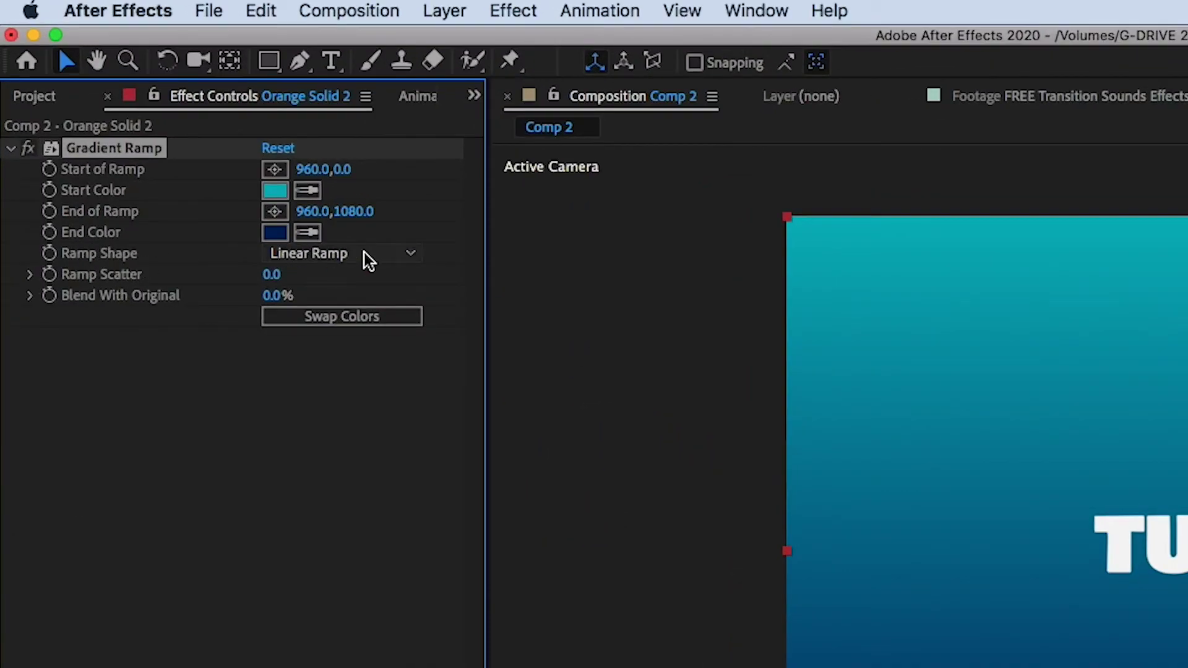
click(365, 253)
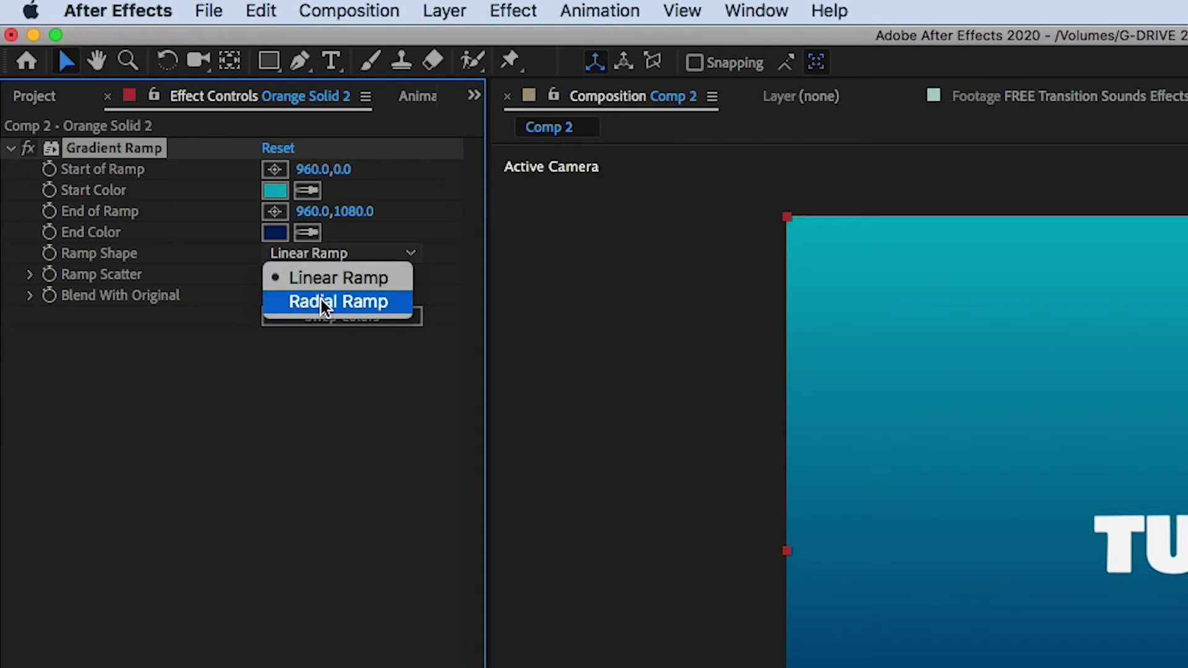
click(377, 302)
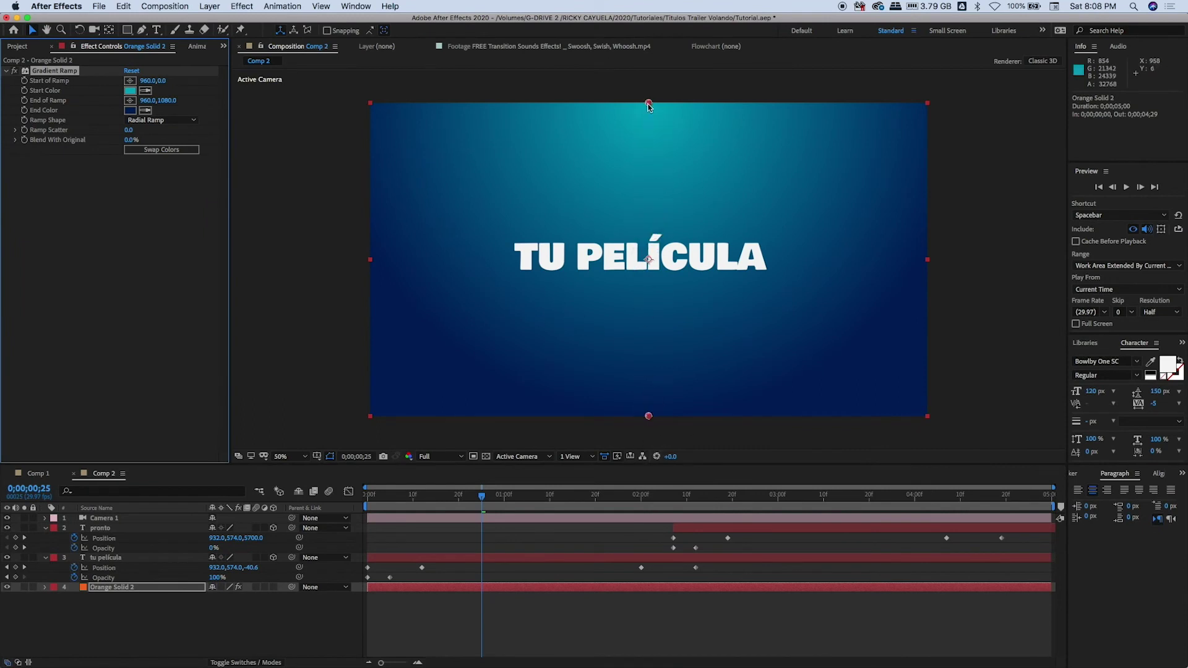
- Move the gradient start to 906,78 and end to 930,1136, then deselect and preview
drag(648, 103, 644, 125)
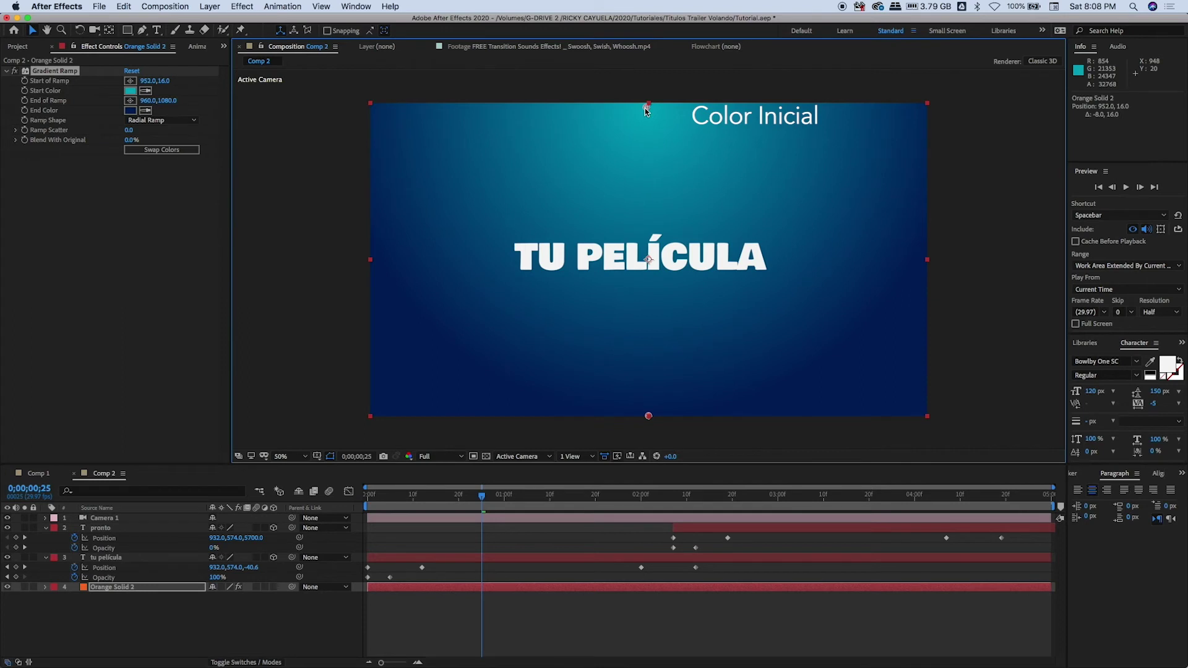
mouse_move(649, 416)
mouse_down()
mouse_move(653, 395)
mouse_move(641, 410)
mouse_up()
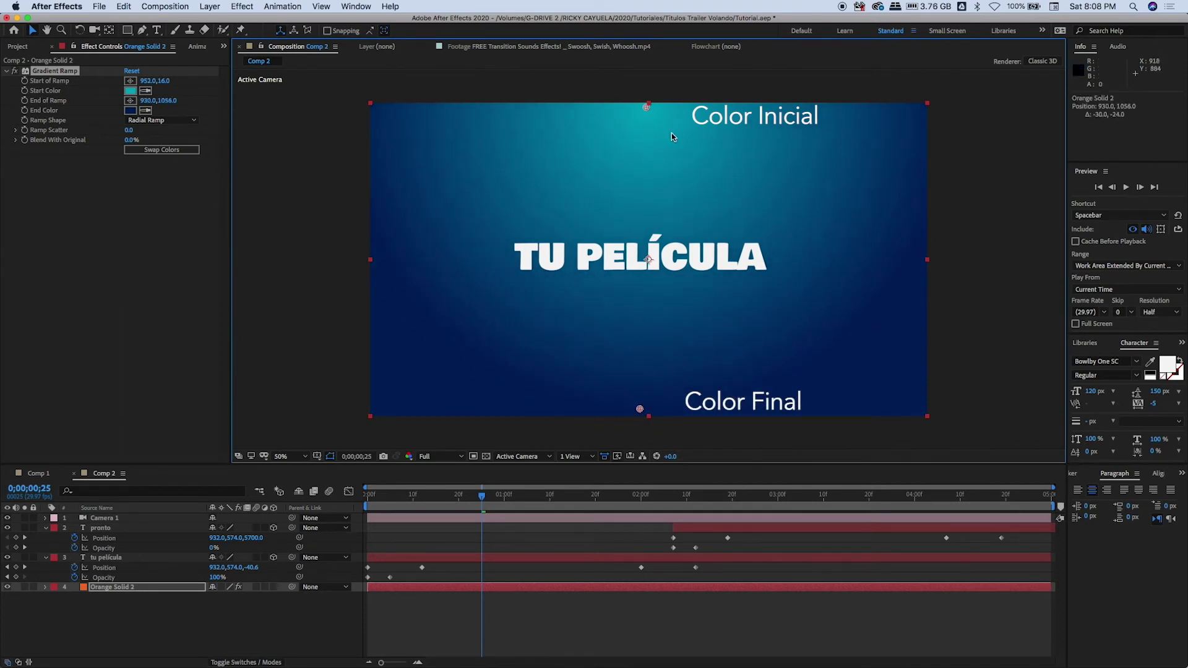
drag(646, 107, 623, 122)
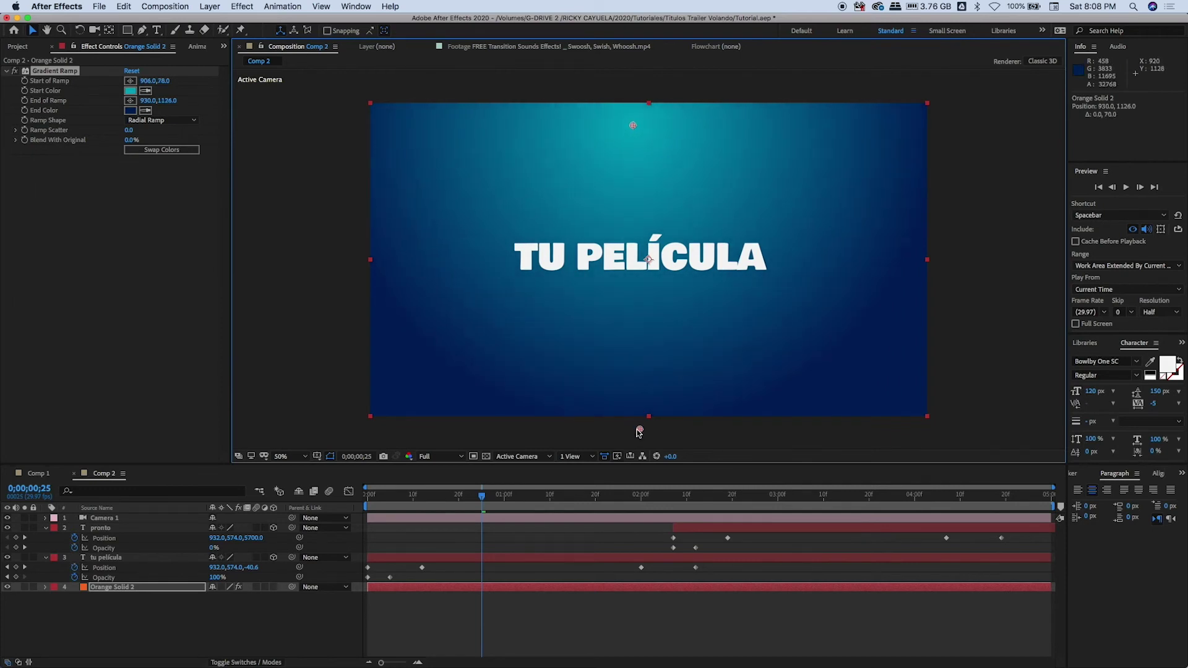
click(519, 623)
key(space)
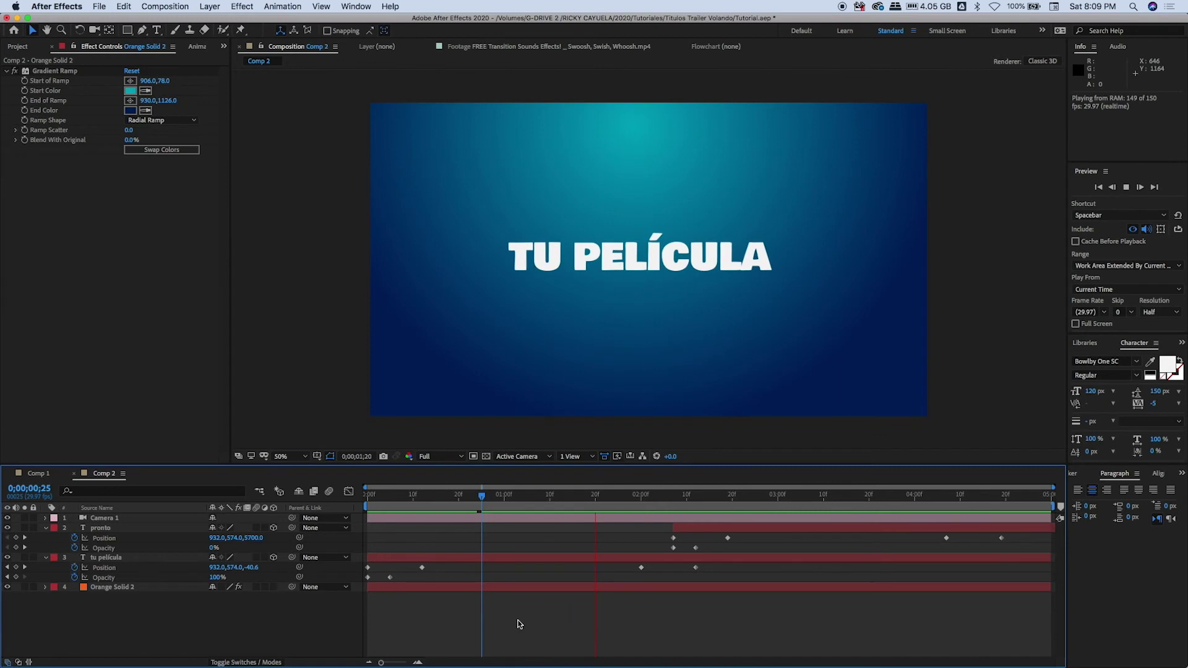
- Stop the preview at 0;00;01;21 and show the Layer > New layer types
key(space)
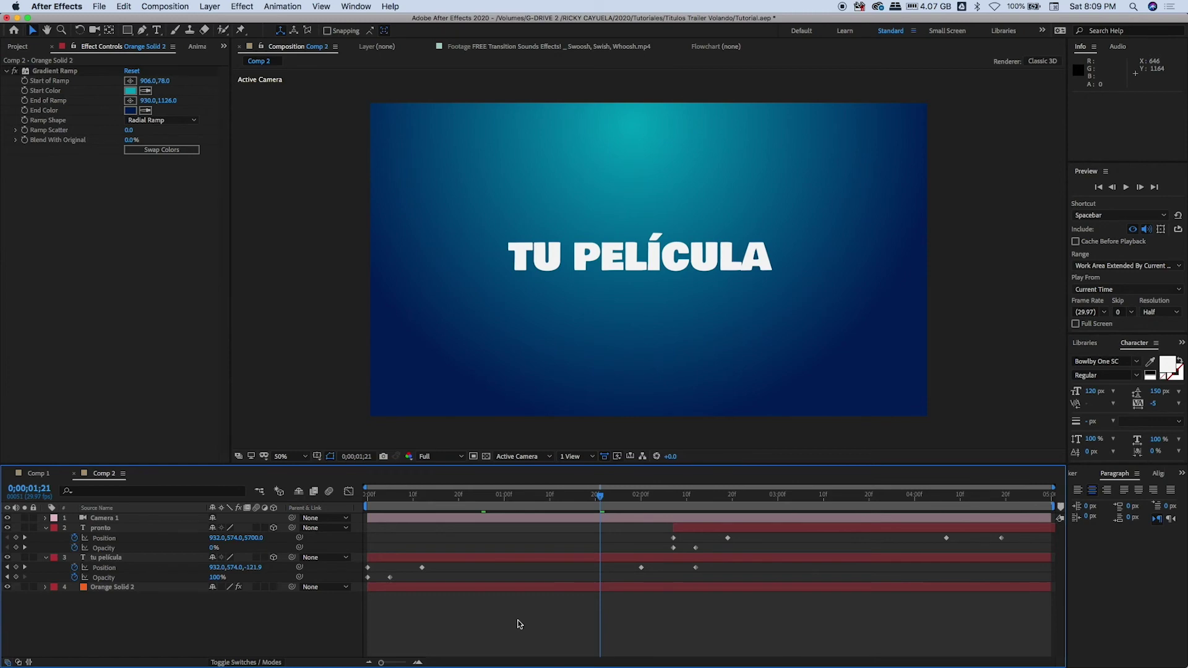
click(210, 6)
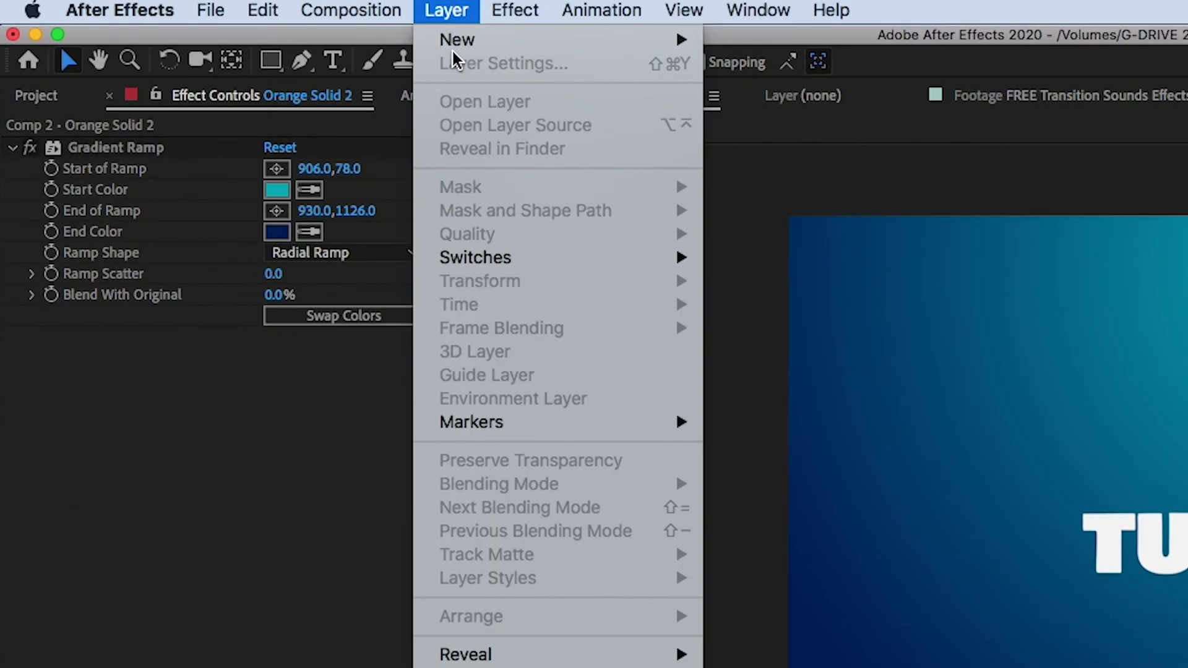
mouse_move(458, 41)
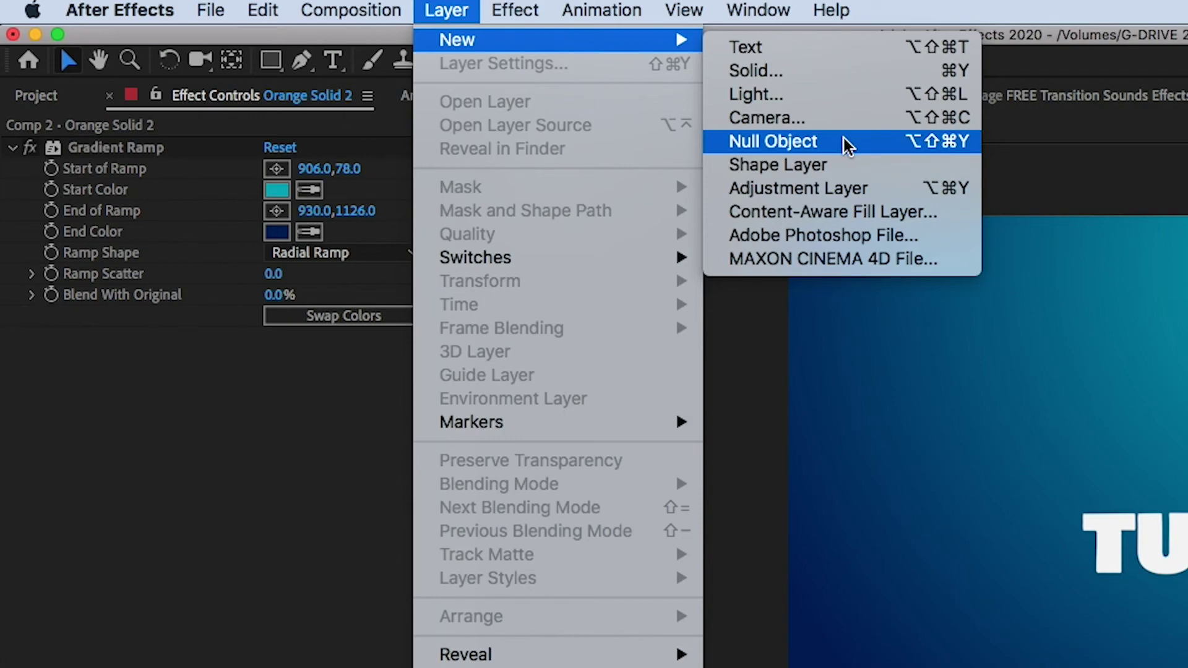
- Add a null object and give its Position the expression wiggle(6,4)
click(847, 146)
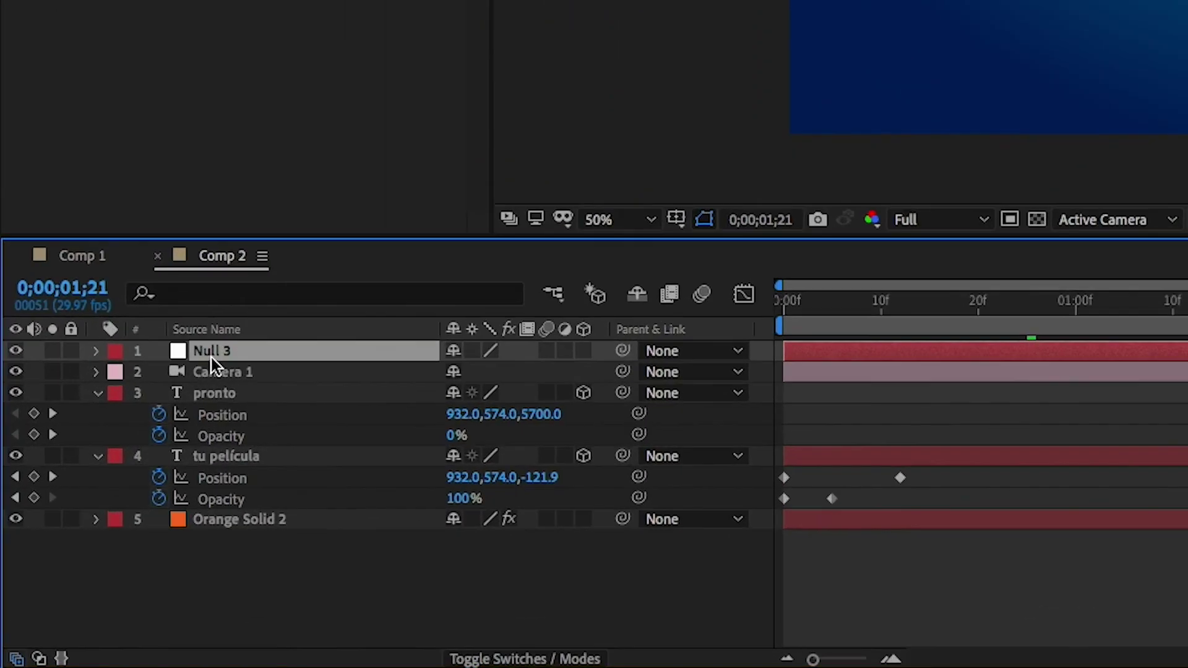
key(p)
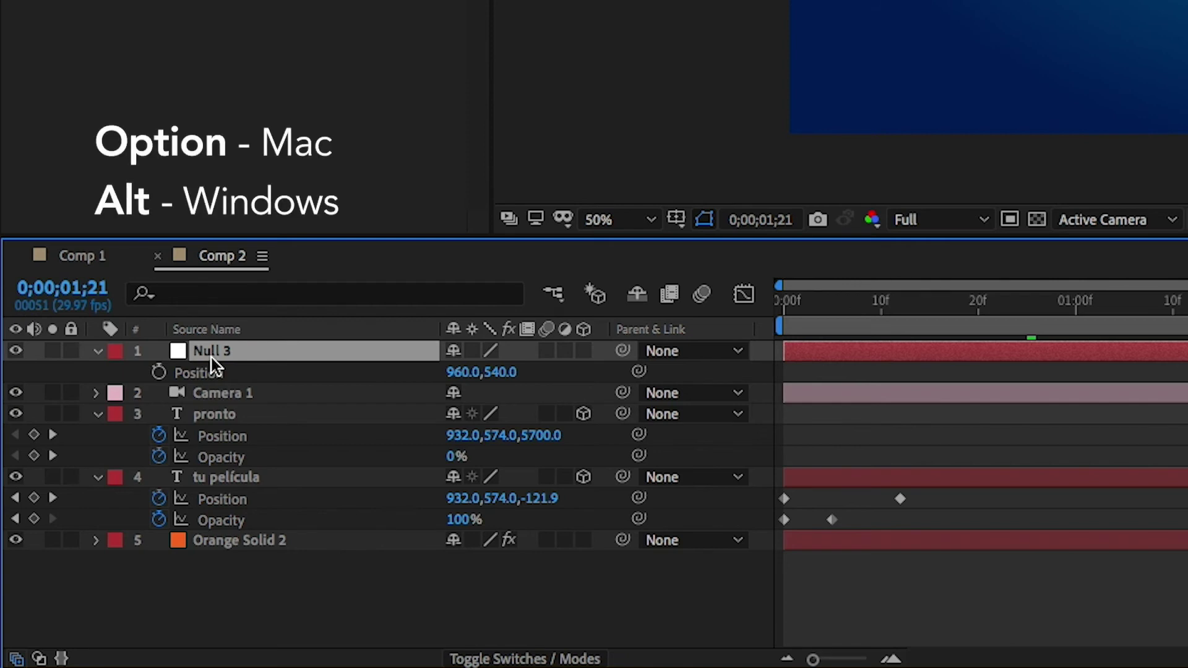
alt+click(159, 373)
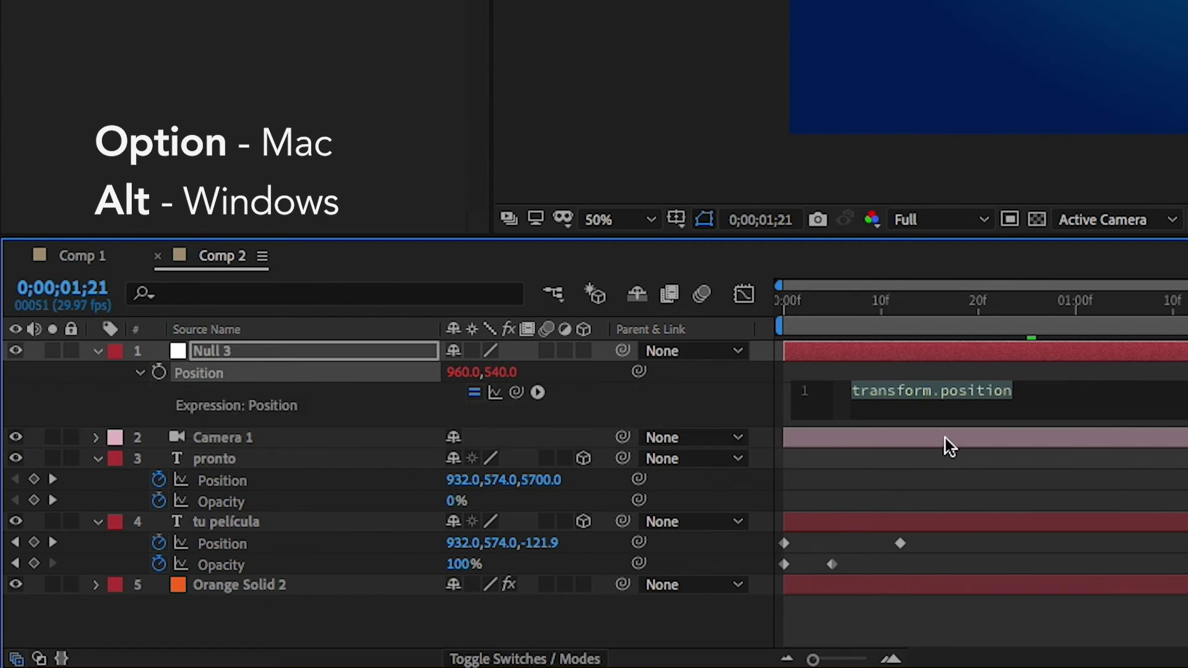
text(wig)
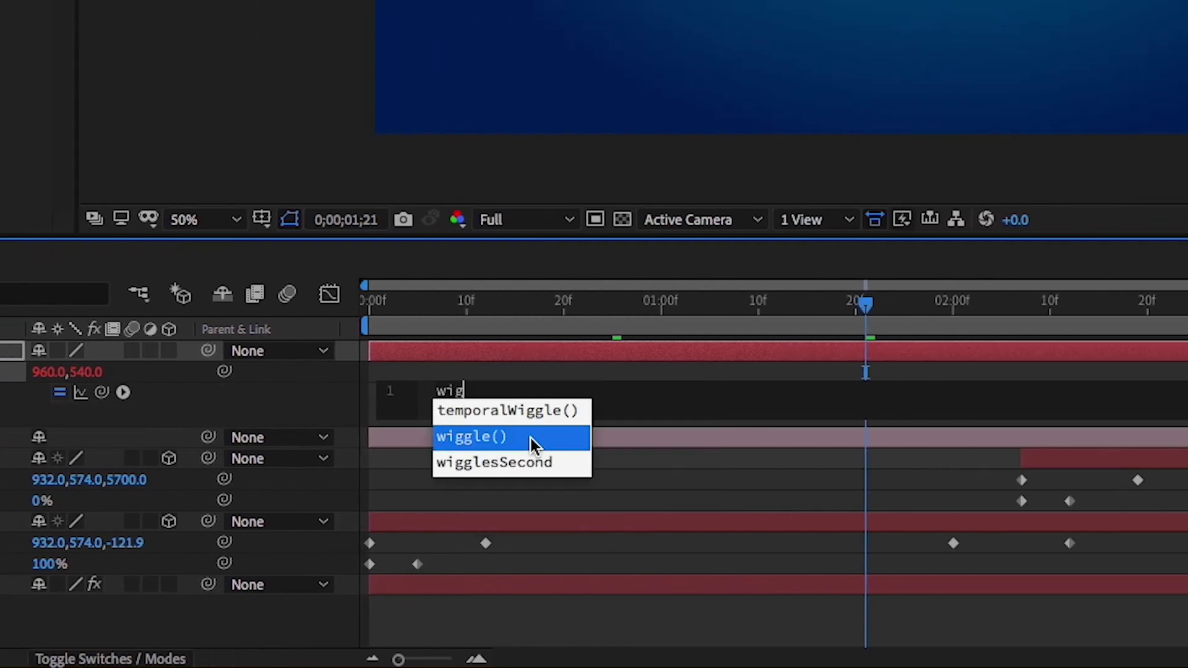
text(gle)
text((6,4)
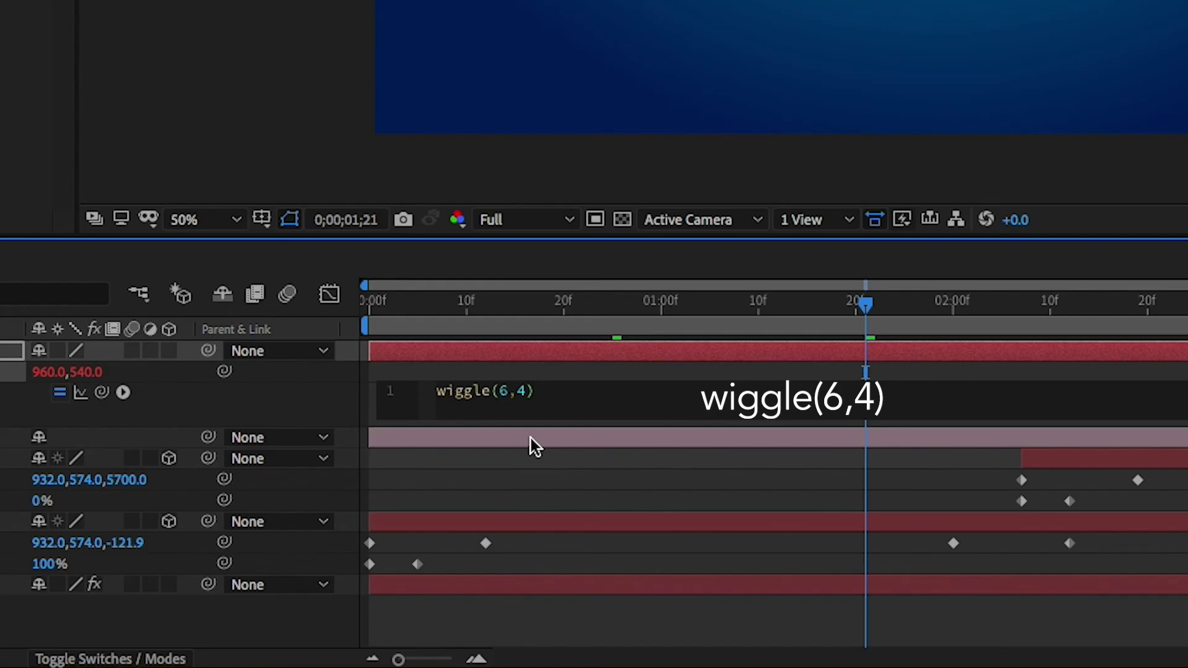
- Parent Camera 1 to Null 3, then select the tu película title layer
click(106, 560)
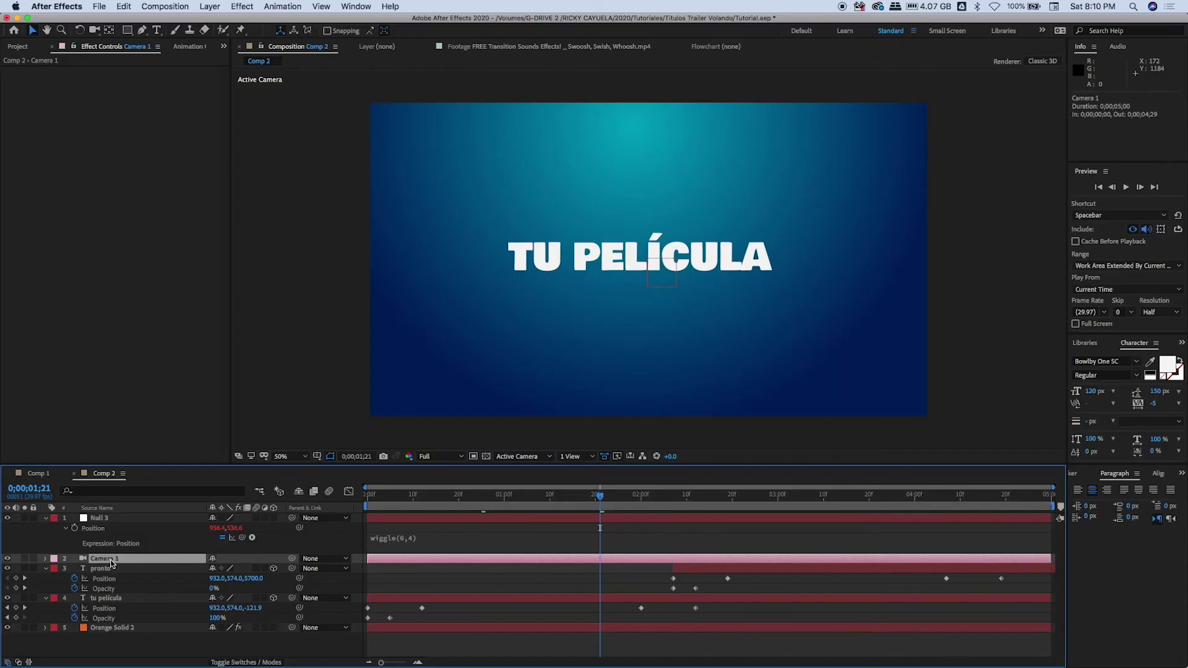
drag(292, 558, 110, 520)
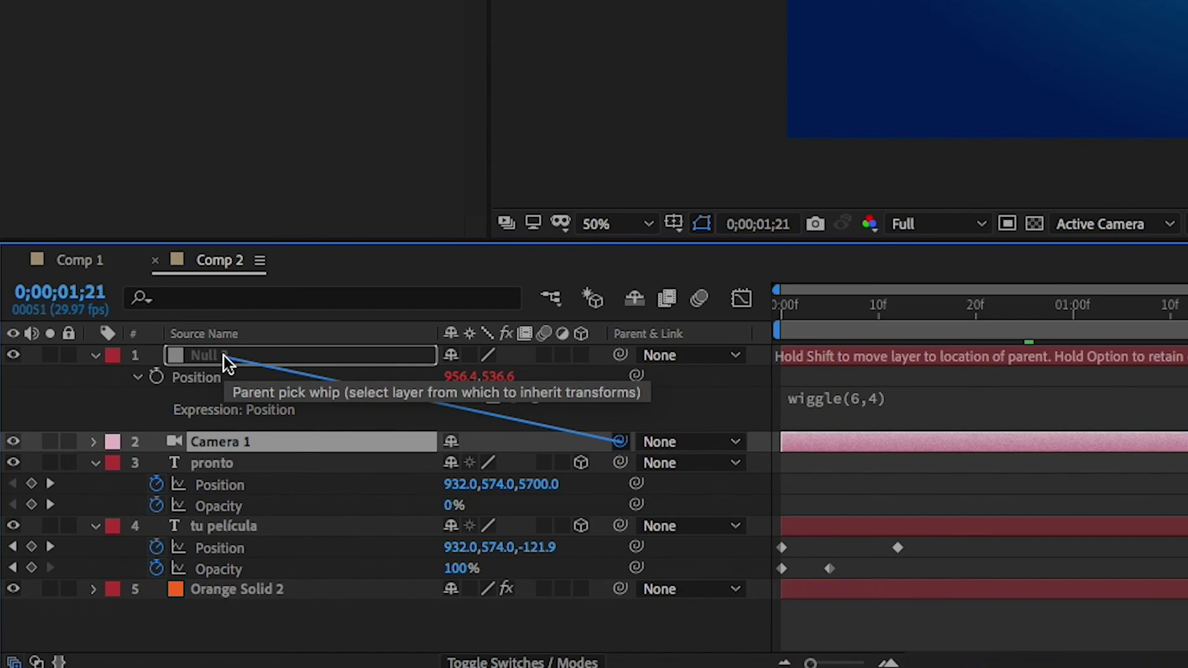
drag(224, 355, 224, 355)
click(184, 589)
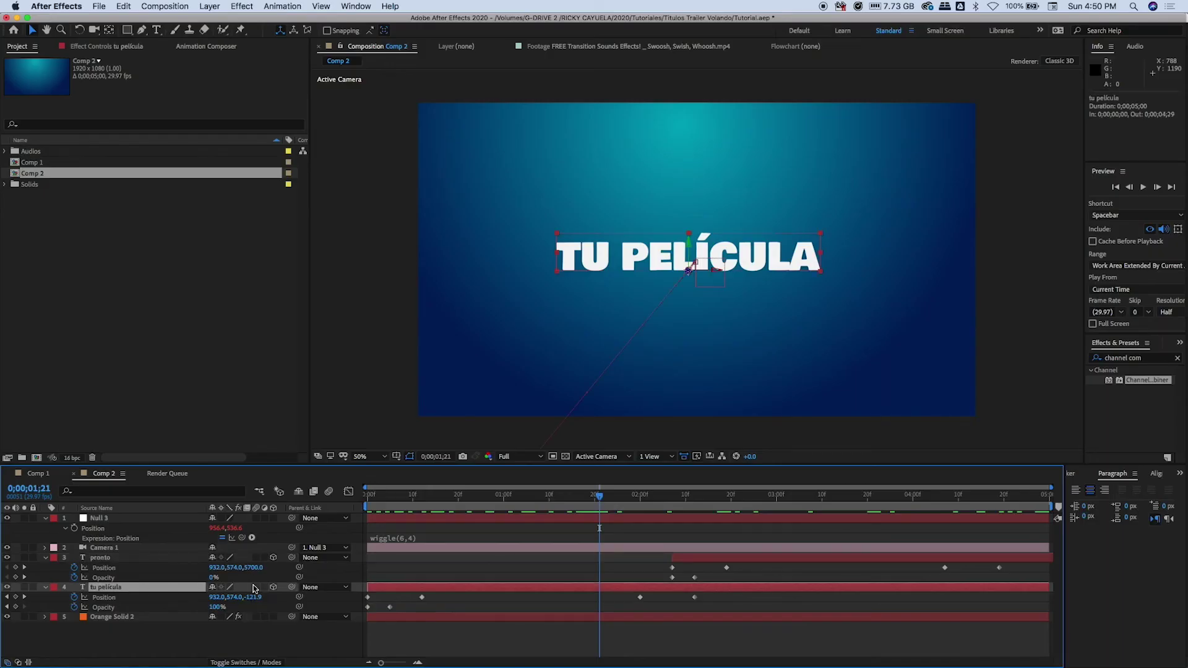
- Select the pronto title layer for its motion blur switch
click(118, 559)
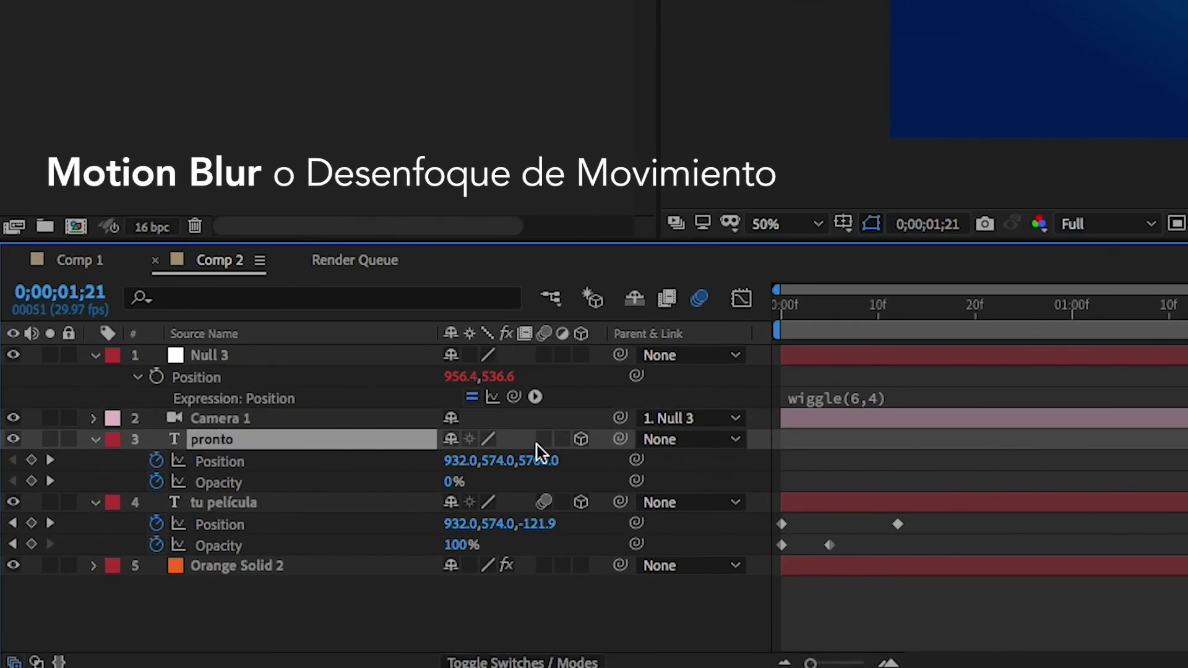